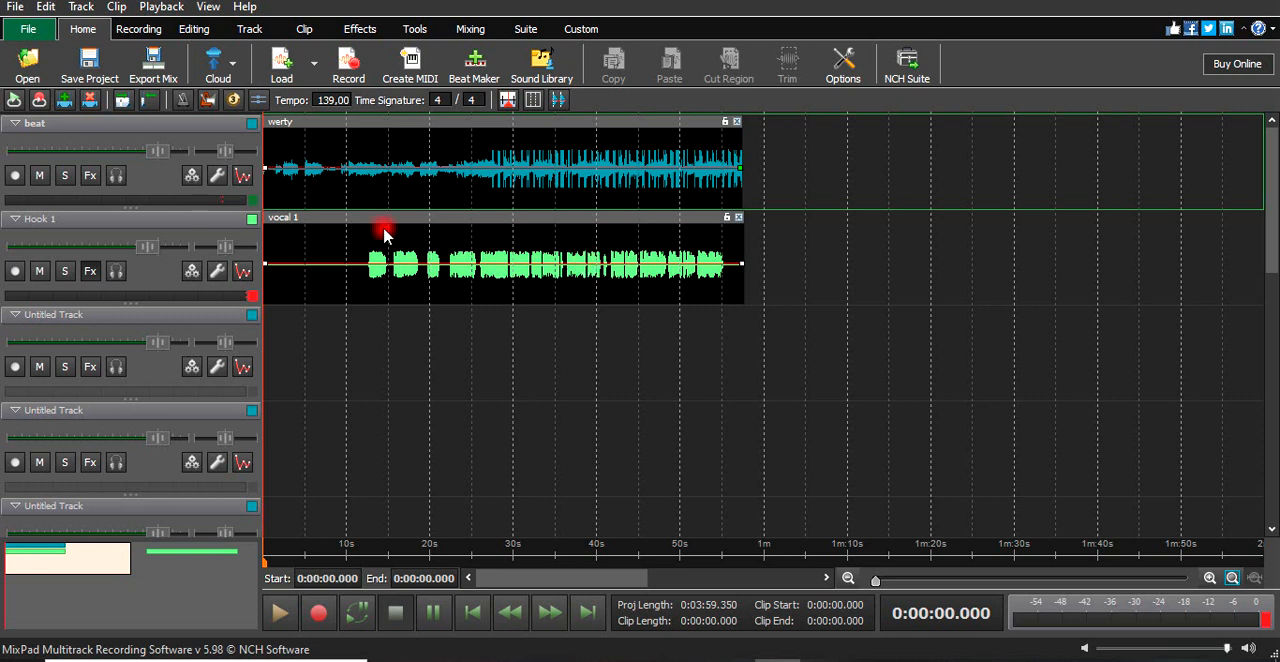
# - Play back the mix from the vocal's first entry at about 13 s and again from the project start
pyautogui.click(369, 549)
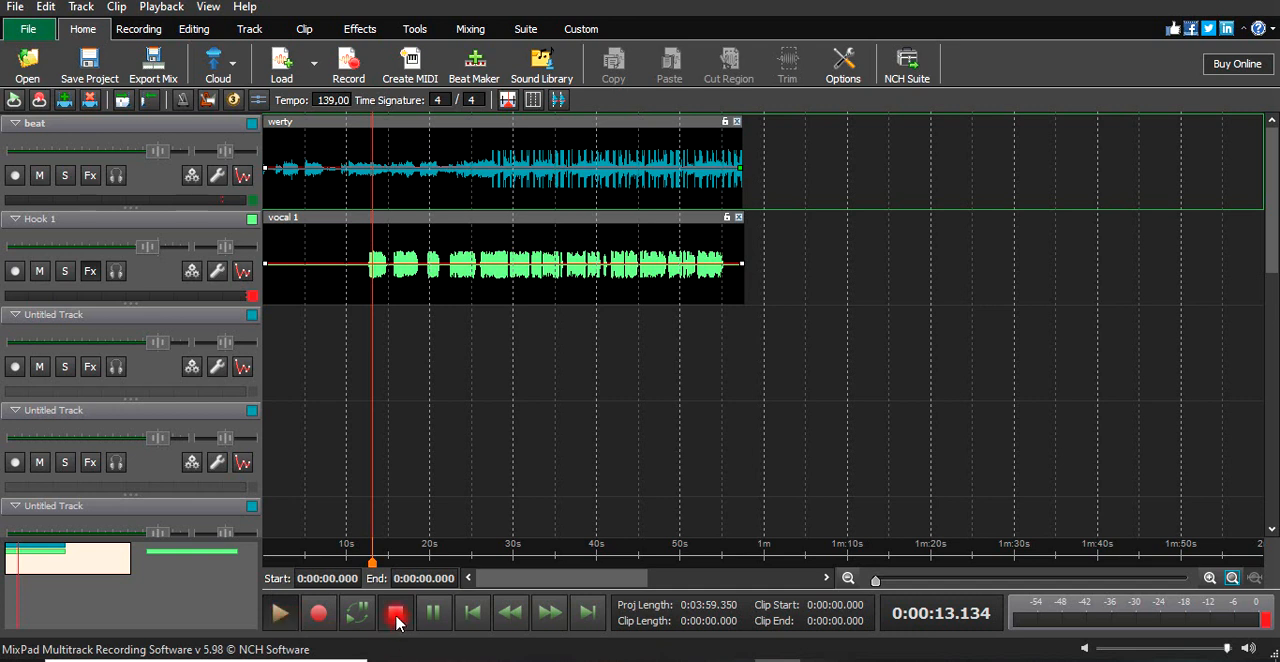
pyautogui.click(470, 613)
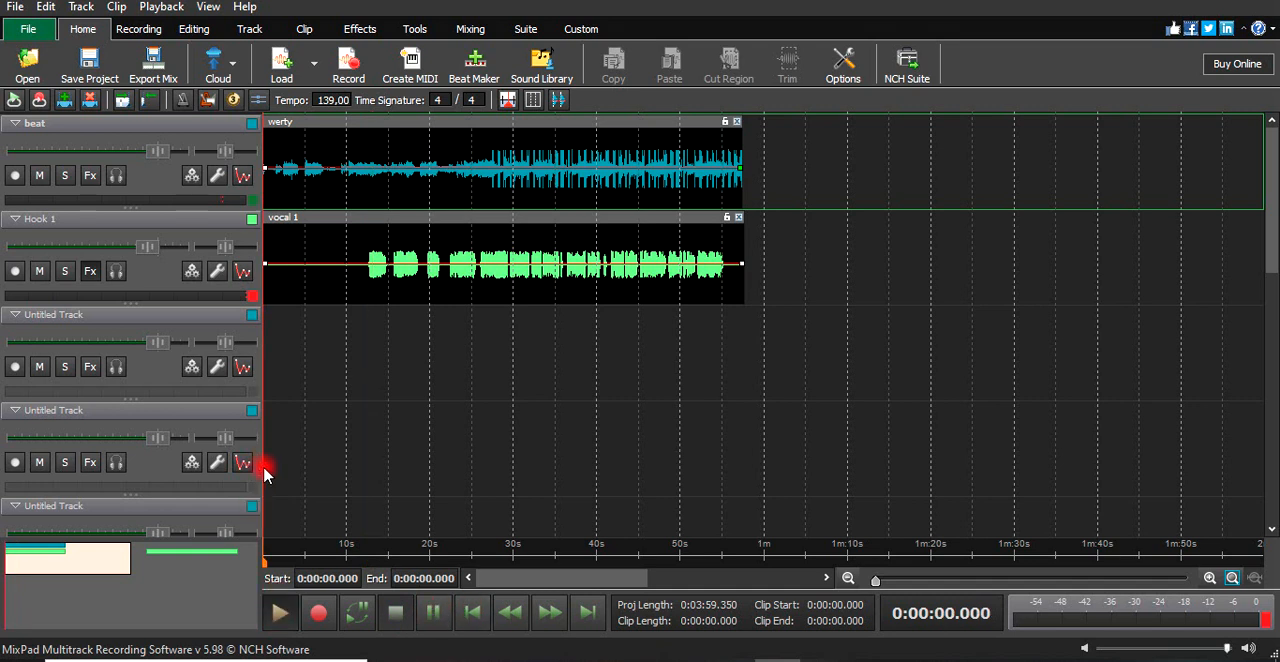
pyautogui.press('space')
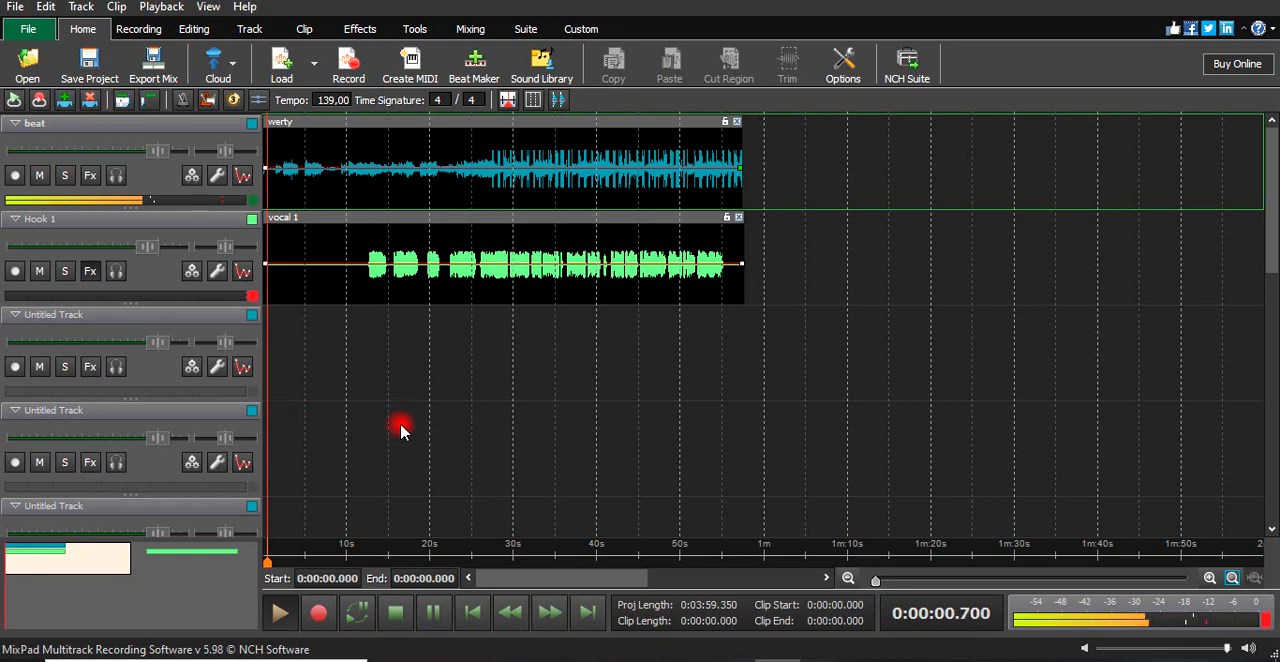
pyautogui.click(396, 614)
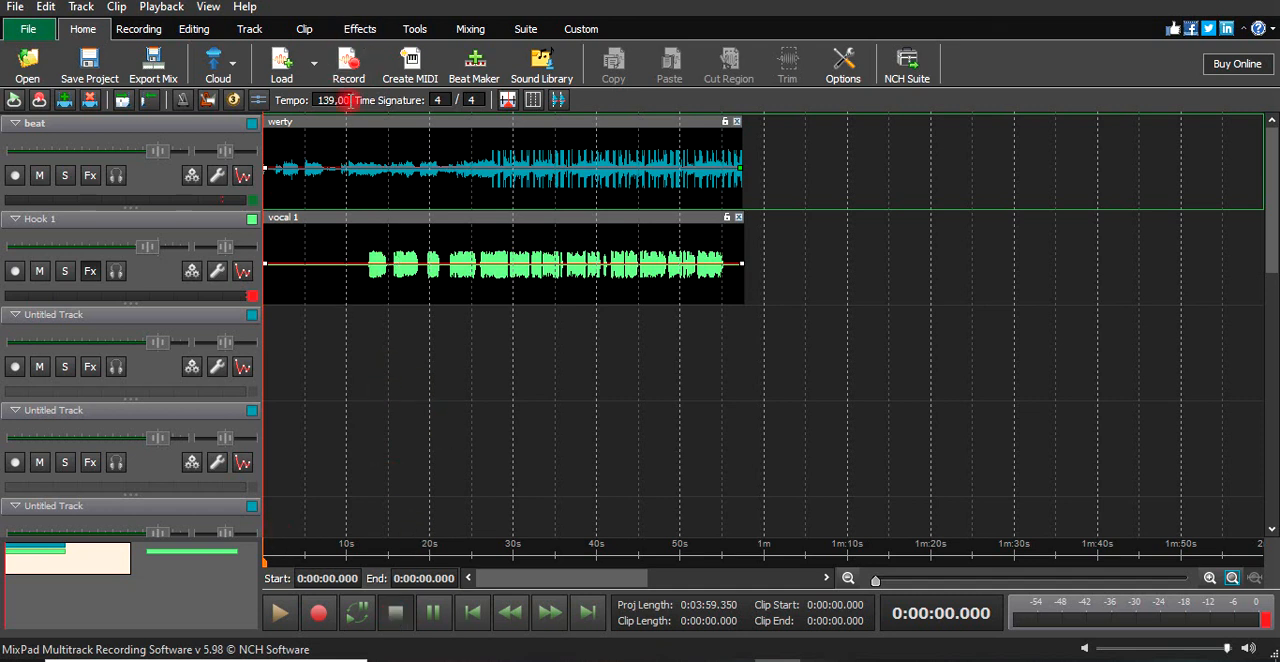
# - Open the Mixer and bring up the effects chain of the Hook 1 track
pyautogui.click(372, 29)
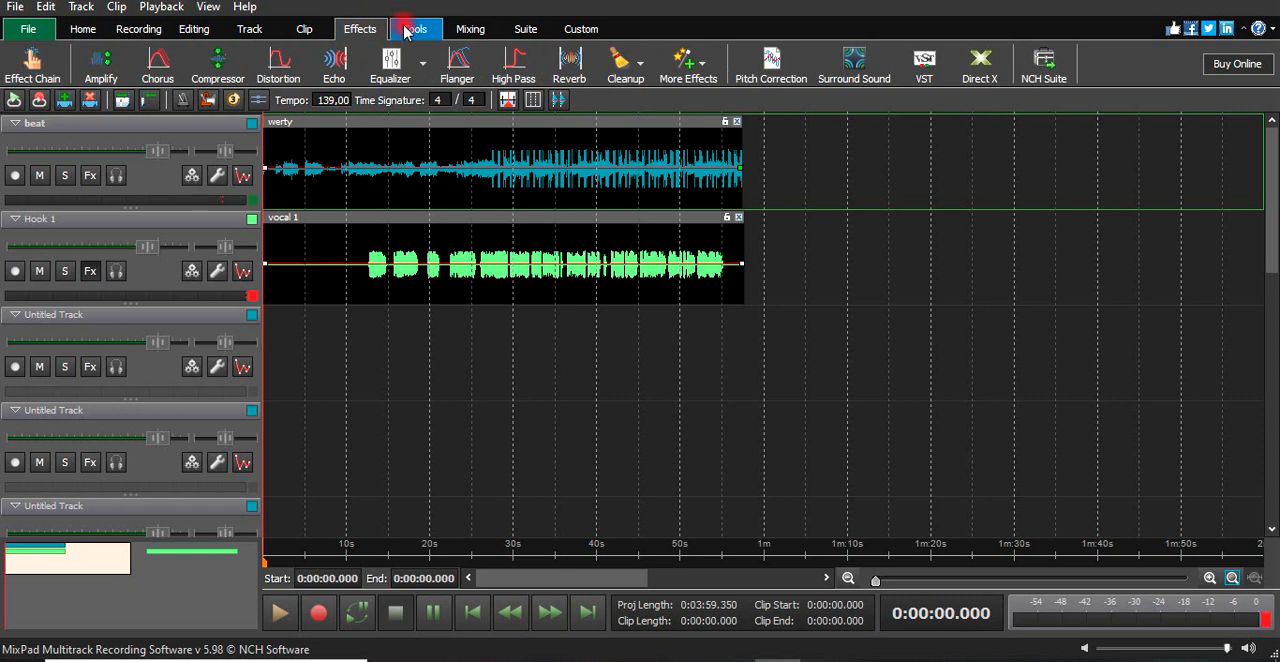
pyautogui.click(406, 31)
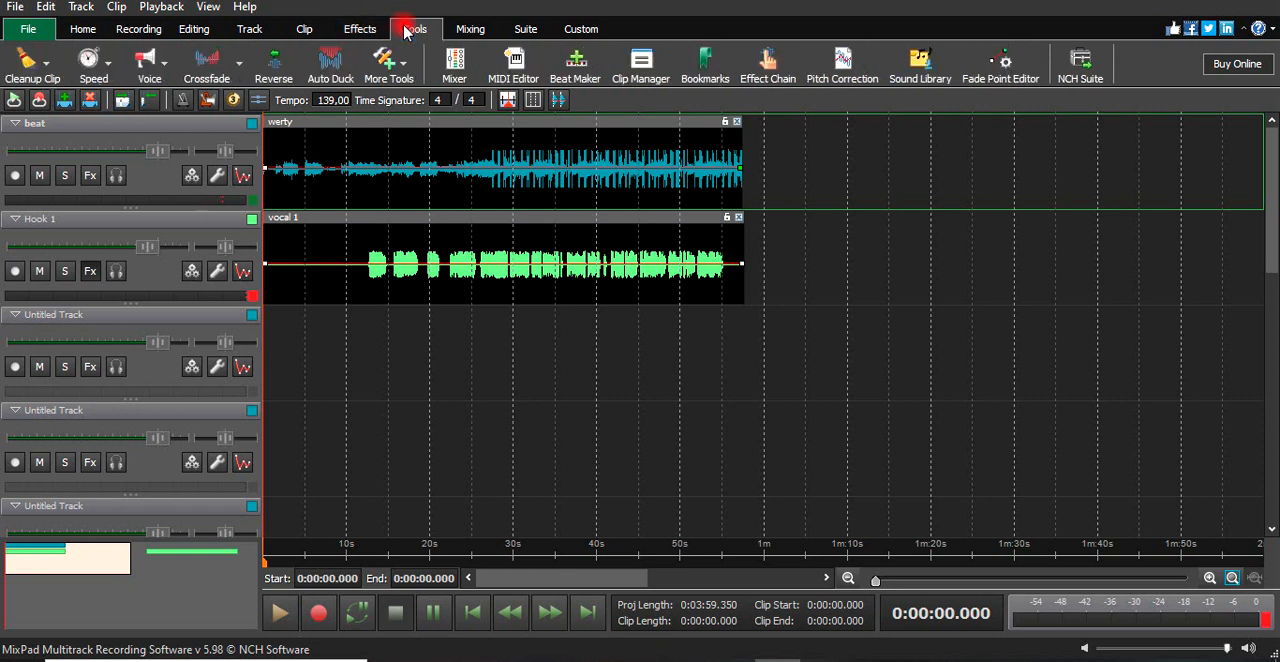
pyautogui.click(455, 62)
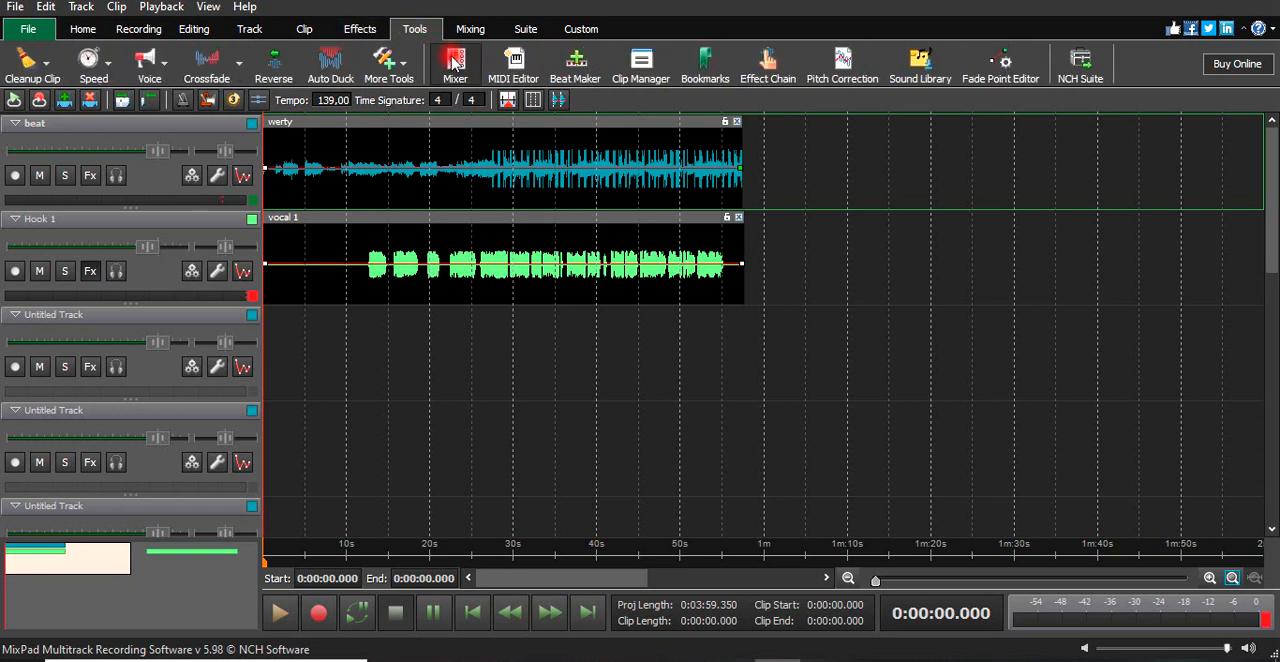
pyautogui.click(503, 202)
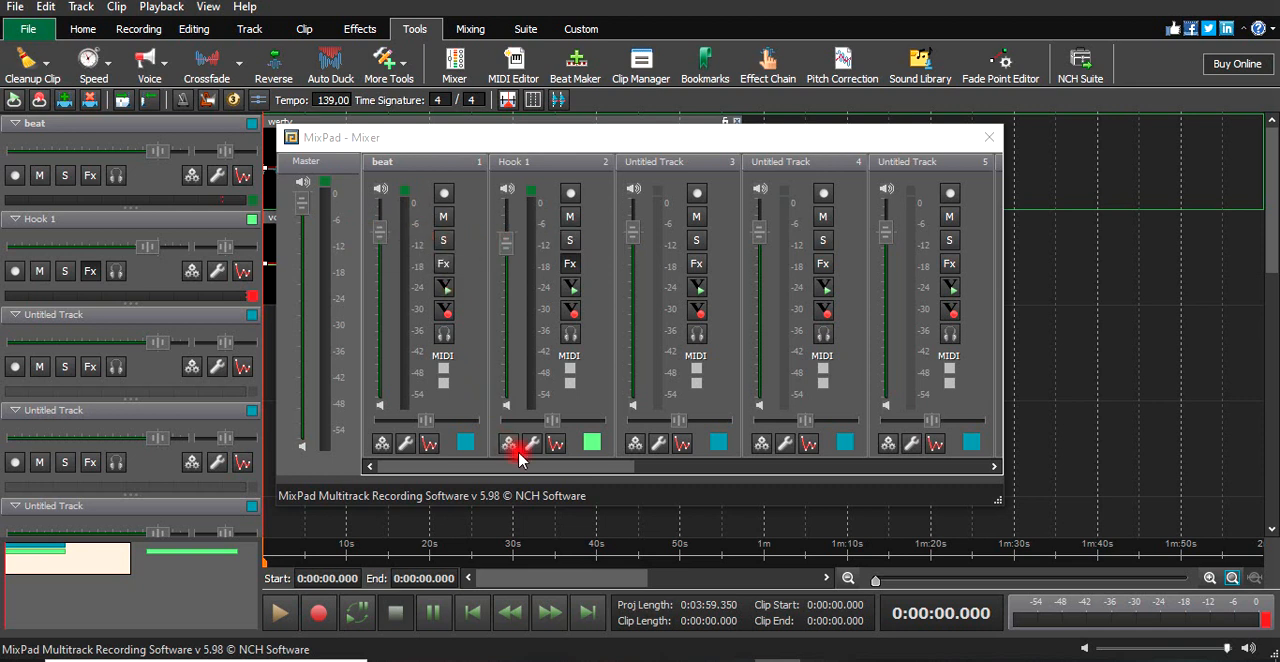
pyautogui.click(571, 267)
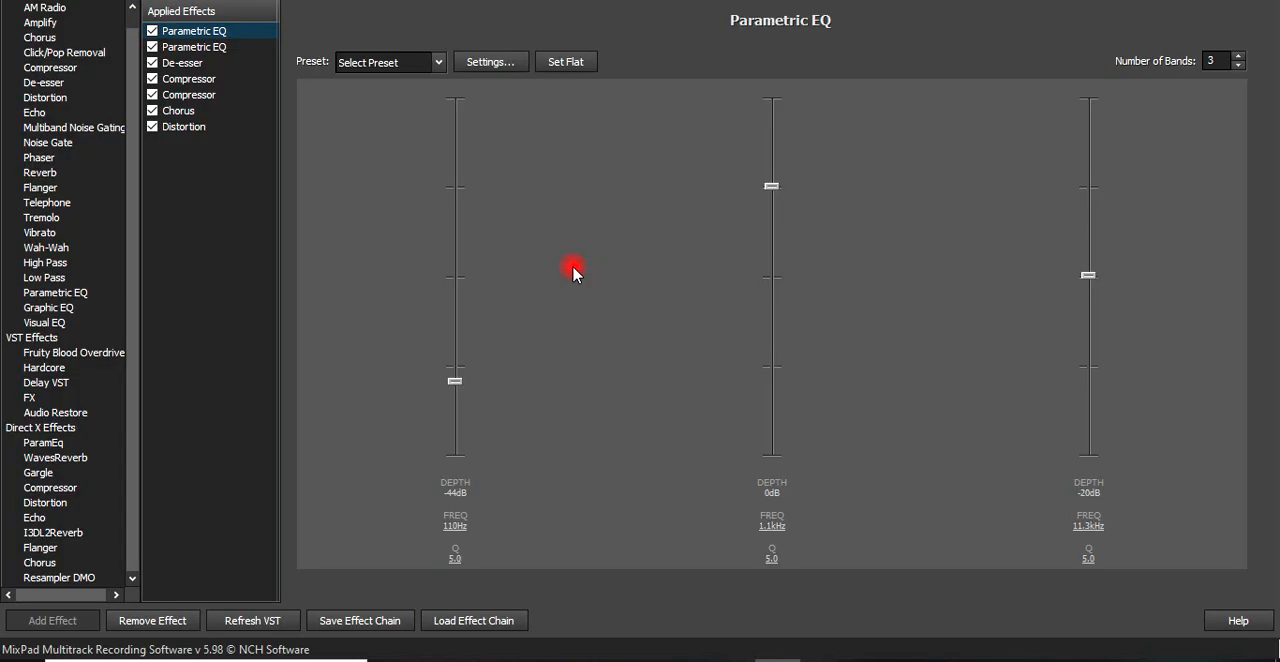
# - Examine the first Parametric EQ's band settings and its available presets in the enlarged effects window
pyautogui.click(231, 32)
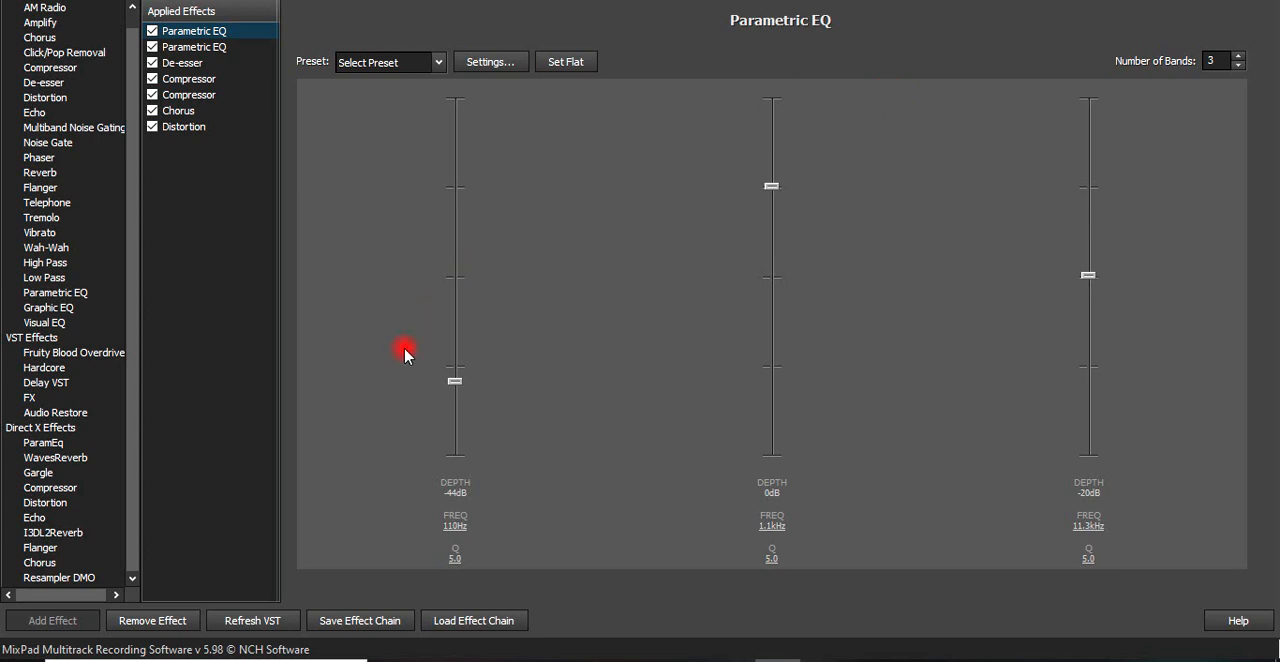
pyautogui.click(1213, 0)
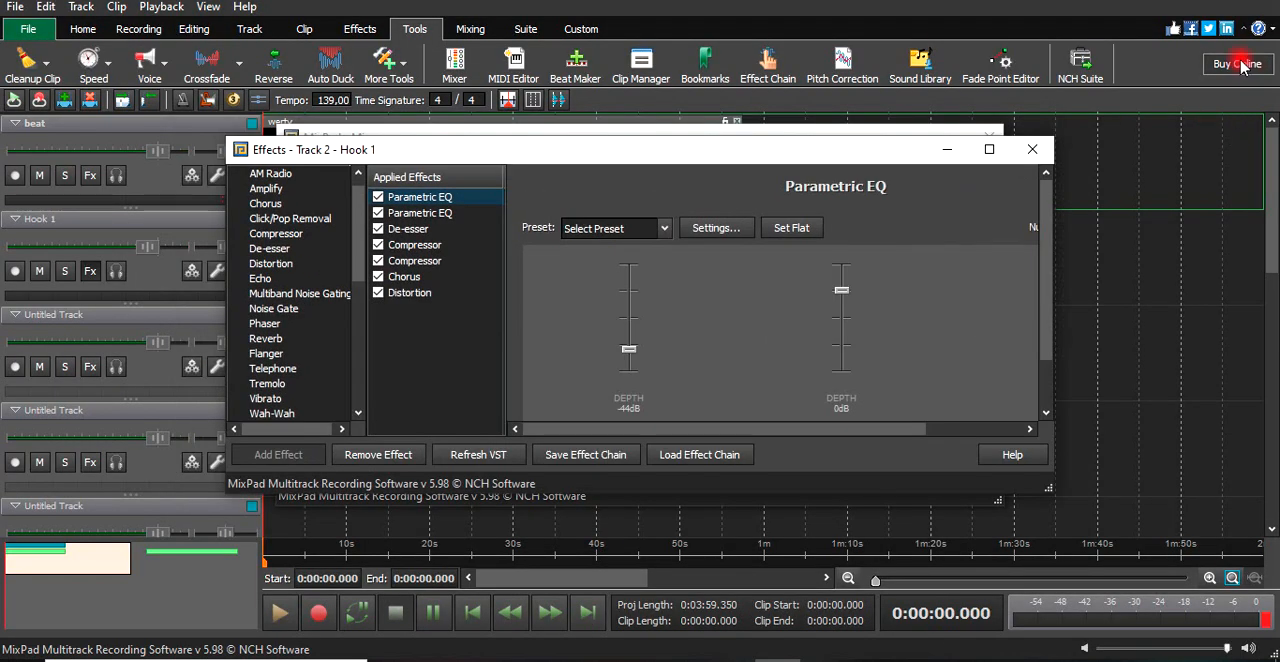
pyautogui.click(989, 149)
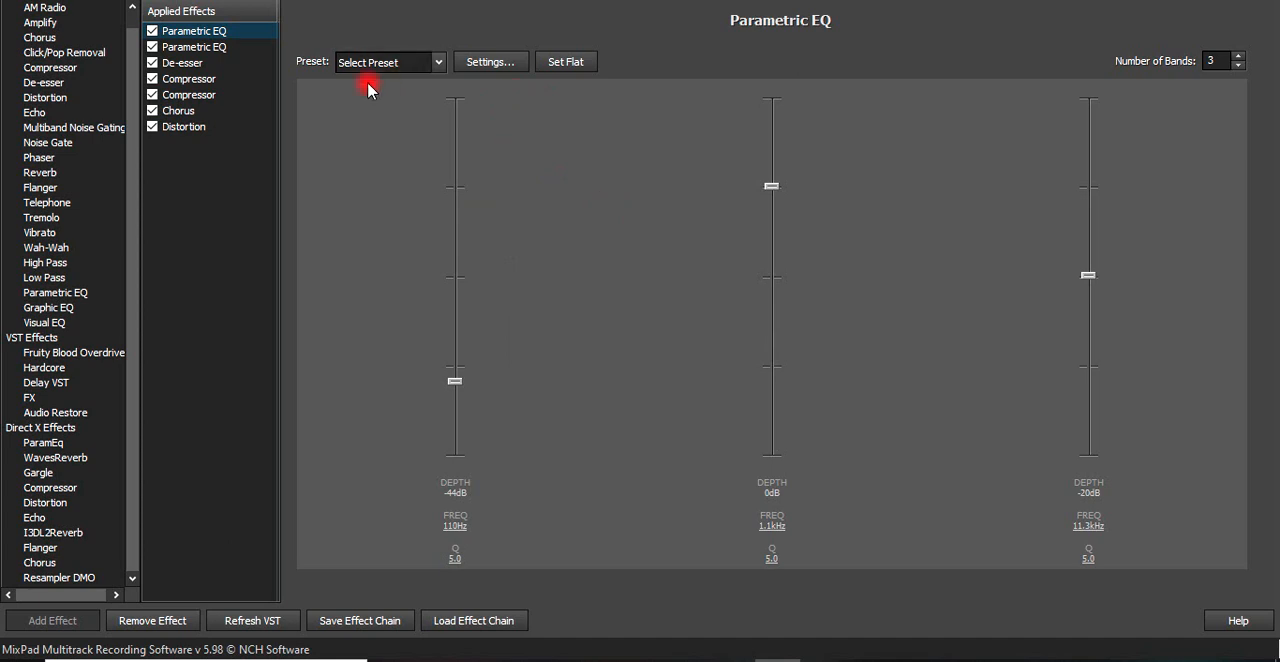
pyautogui.click(389, 63)
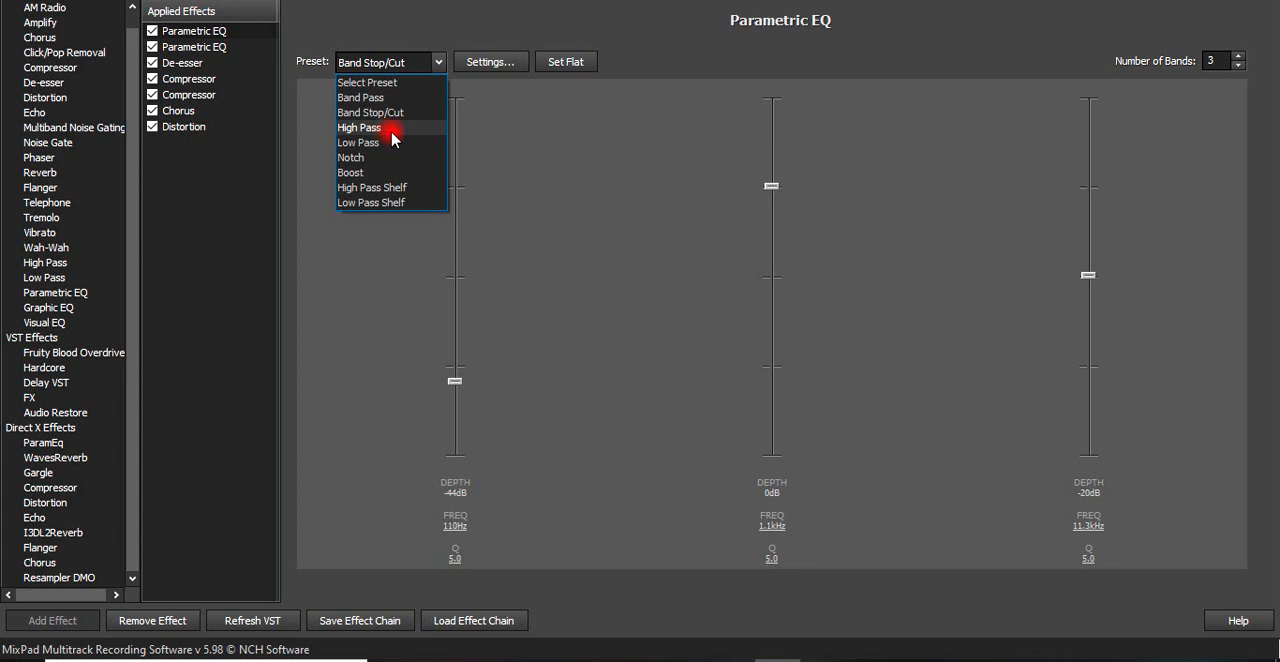
pyautogui.click(578, 137)
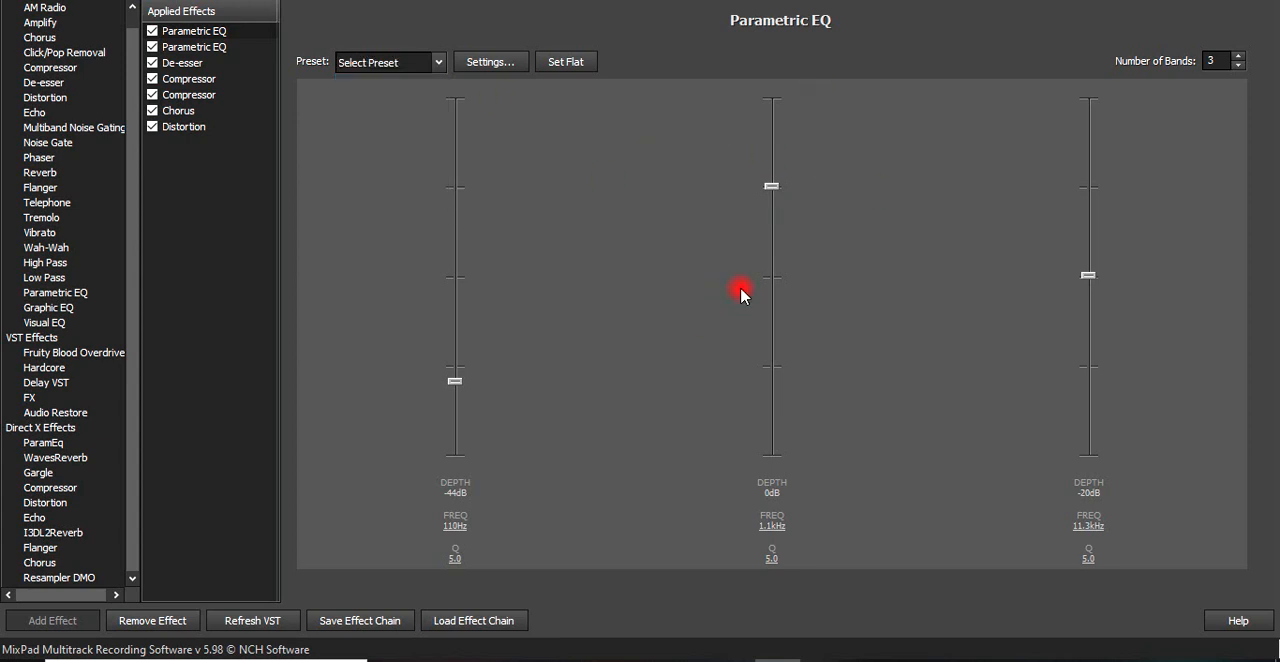
# - Compare the band depths and frequencies of the two applied Parametric EQ effects
pyautogui.click(196, 50)
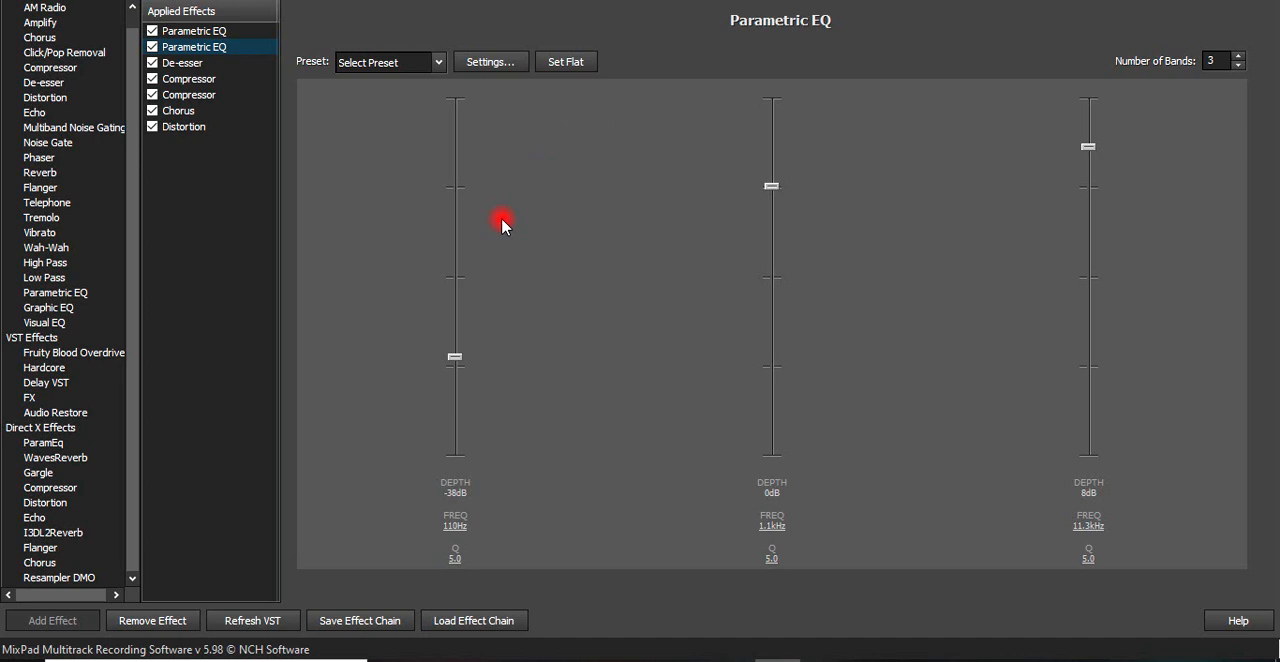
pyautogui.click(220, 42)
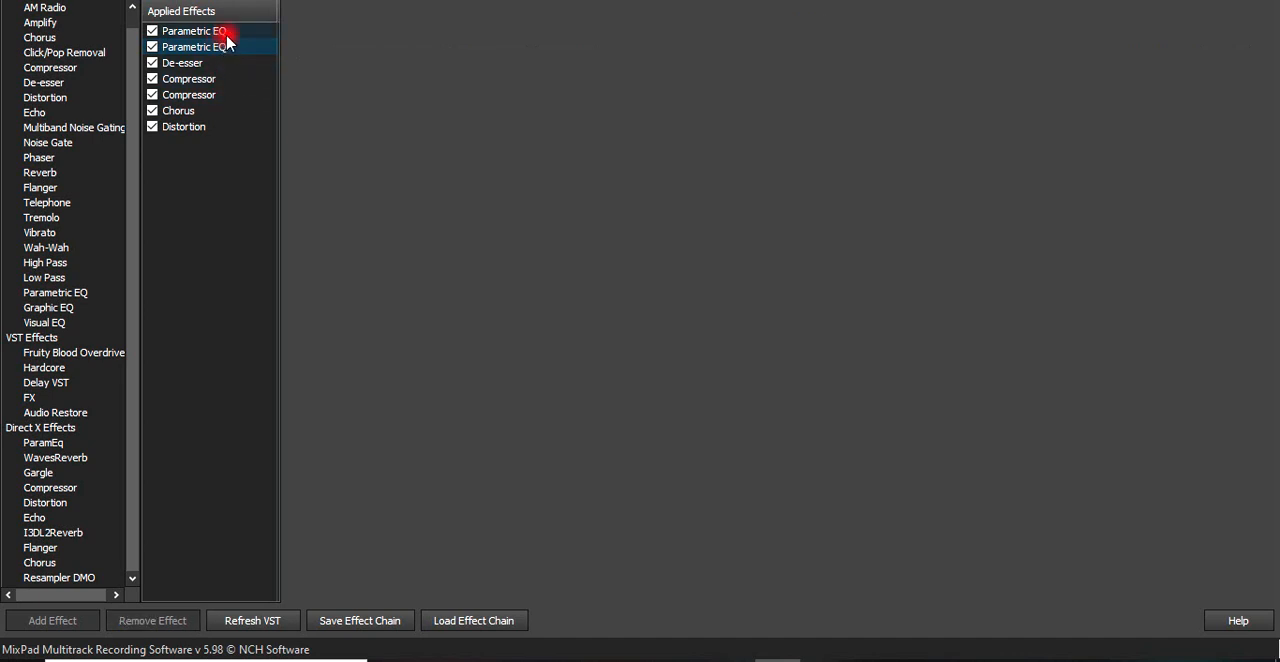
pyautogui.click(220, 31)
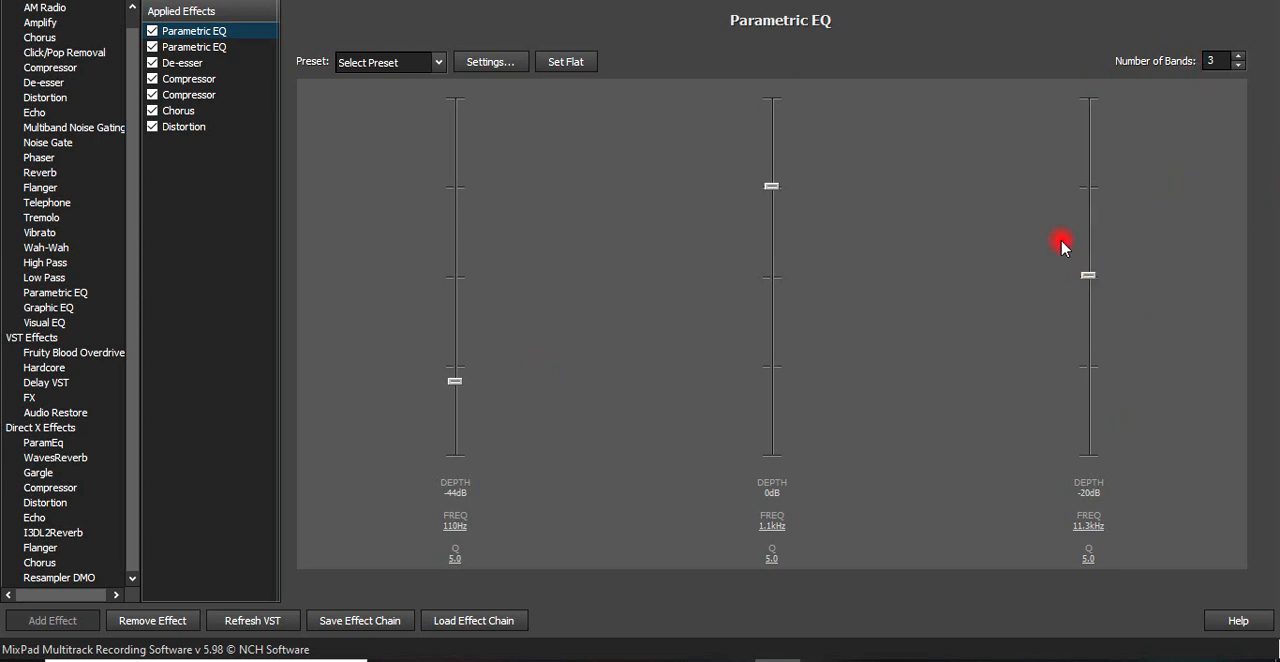
pyautogui.click(225, 47)
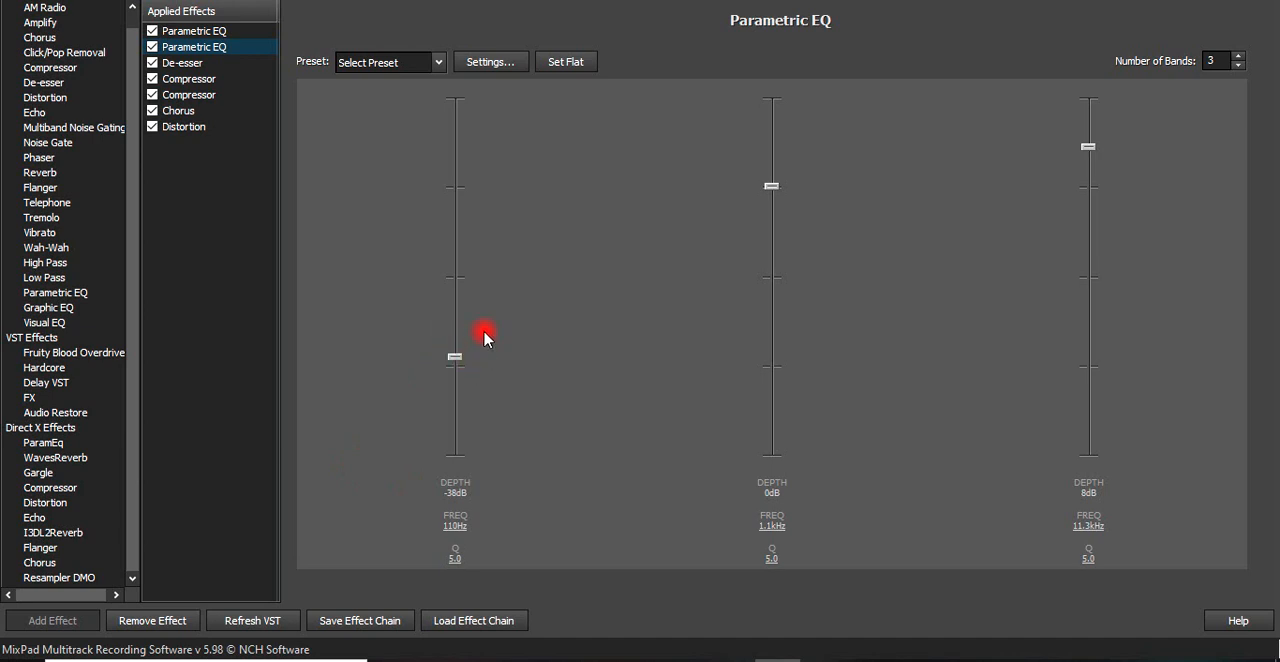
# - Review the De-esser settings and the first Compressor's settings and preset choice
pyautogui.click(184, 64)
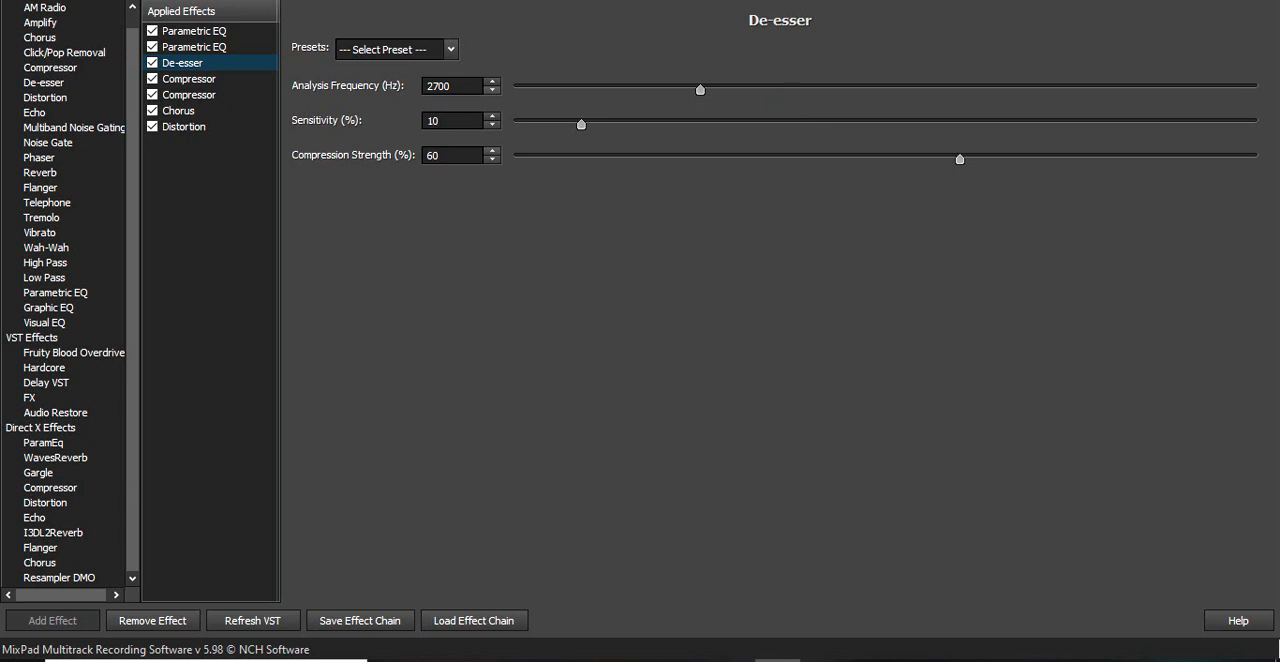
pyautogui.click(202, 83)
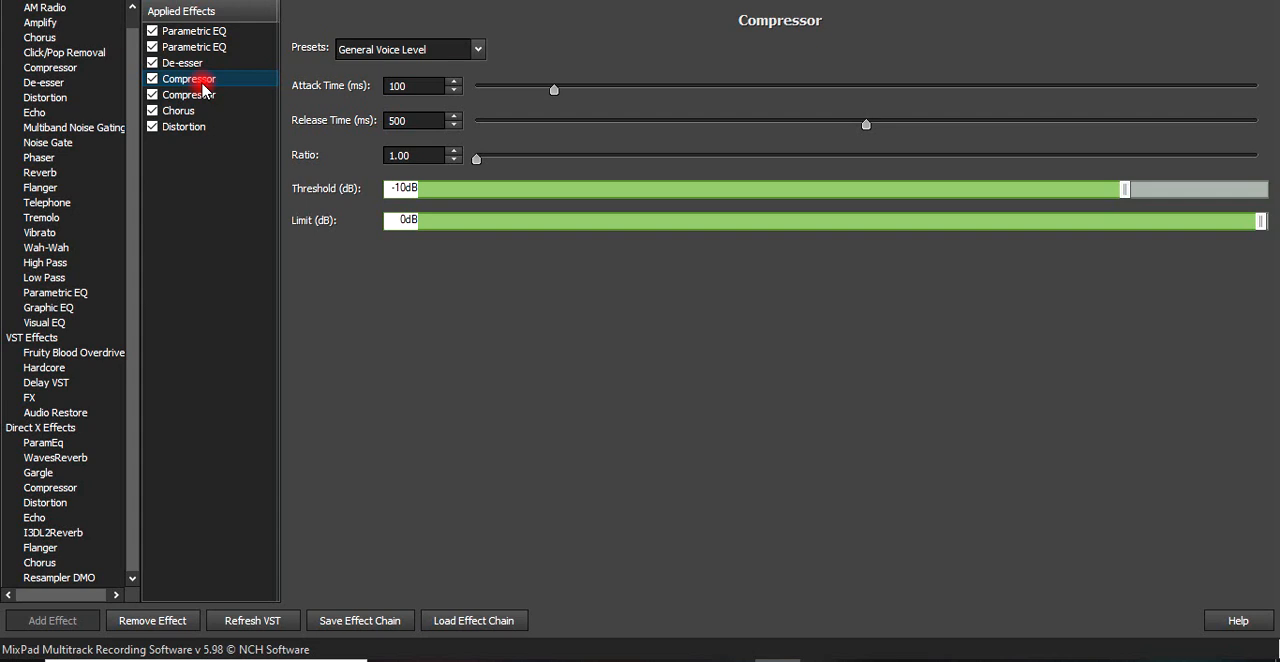
pyautogui.click(444, 52)
pyautogui.click(421, 84)
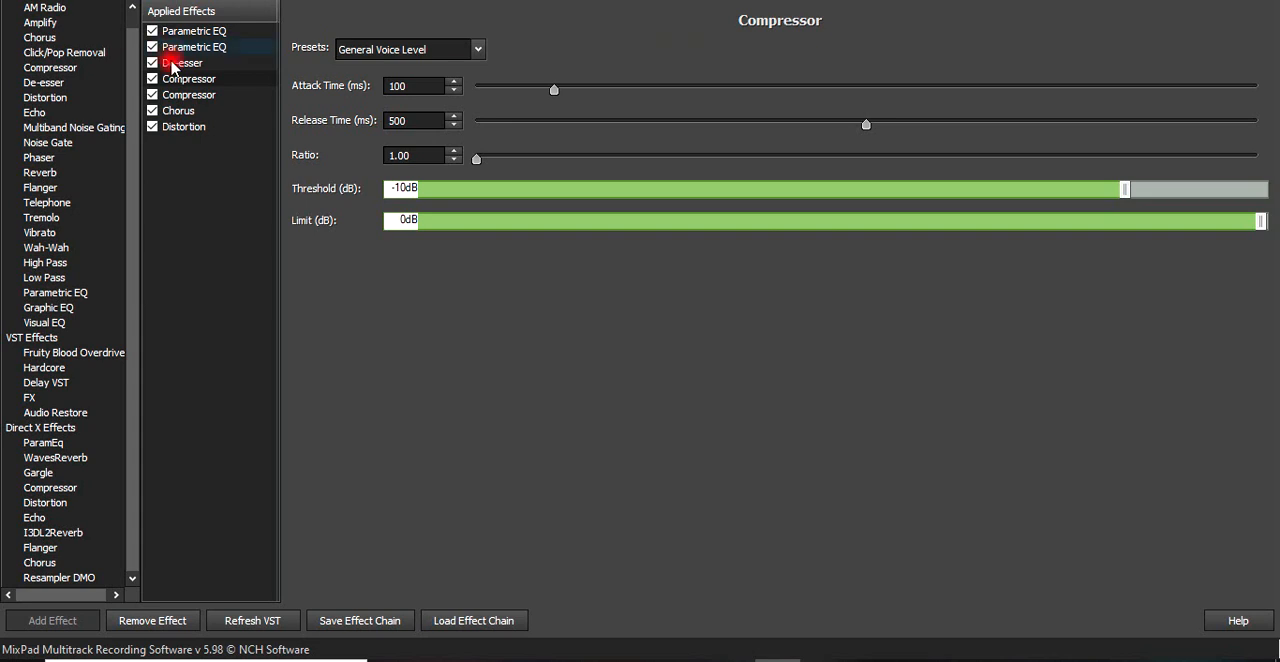
# - Compare the attack, release, ratio, threshold and limit settings of the two applied Compressors
pyautogui.click(191, 96)
pyautogui.click(201, 104)
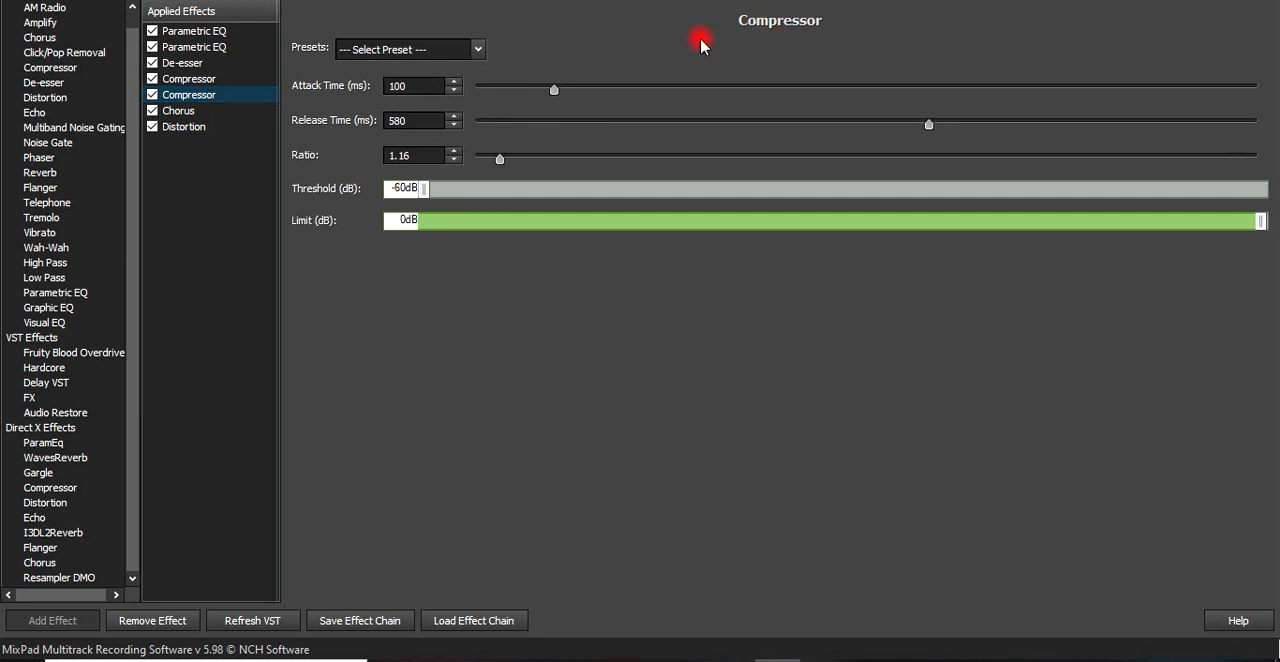
pyautogui.click(201, 78)
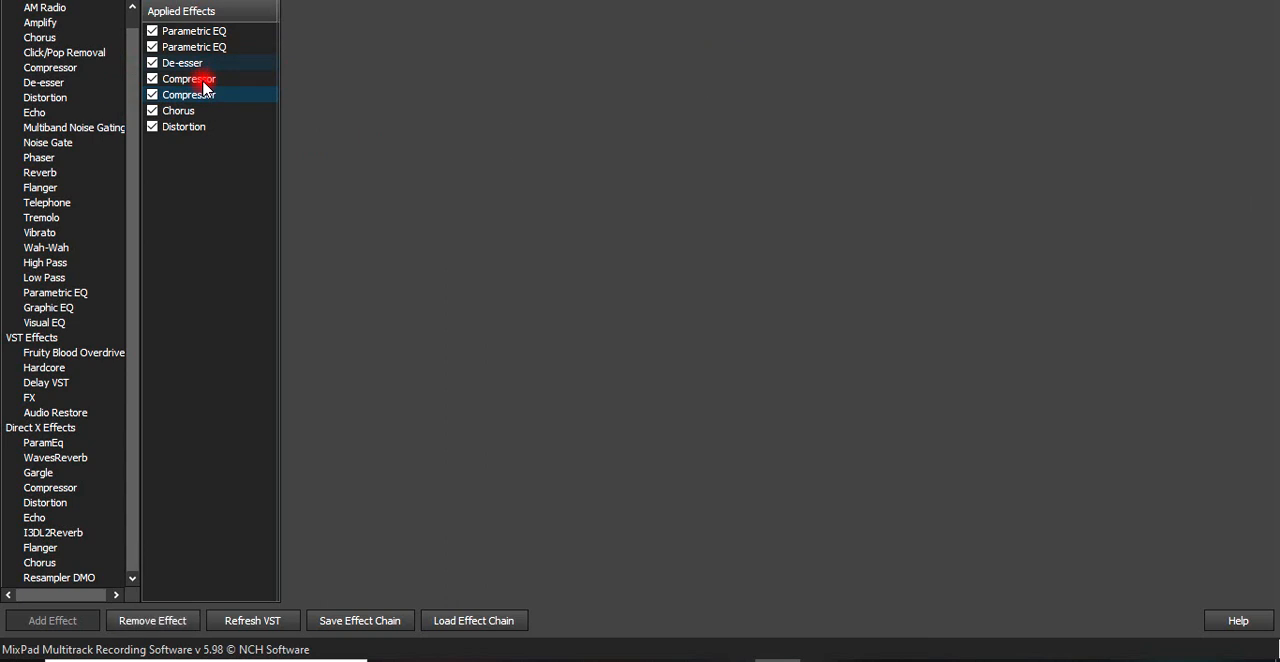
pyautogui.click(206, 80)
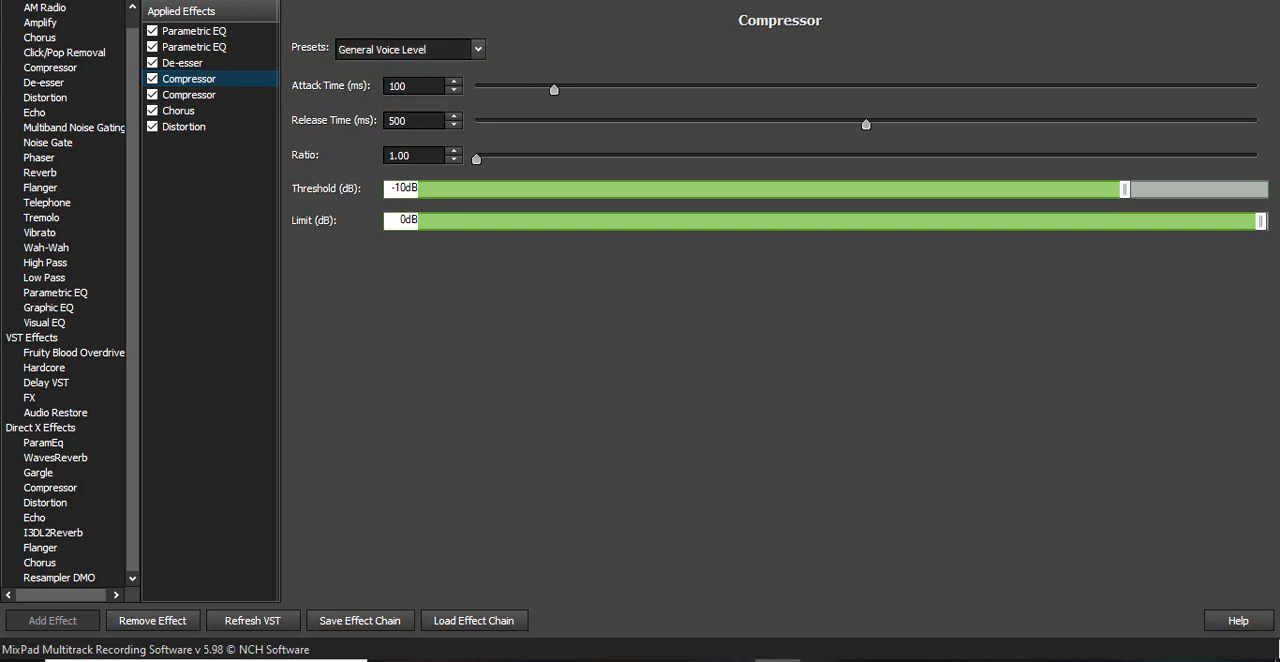
pyautogui.click(181, 100)
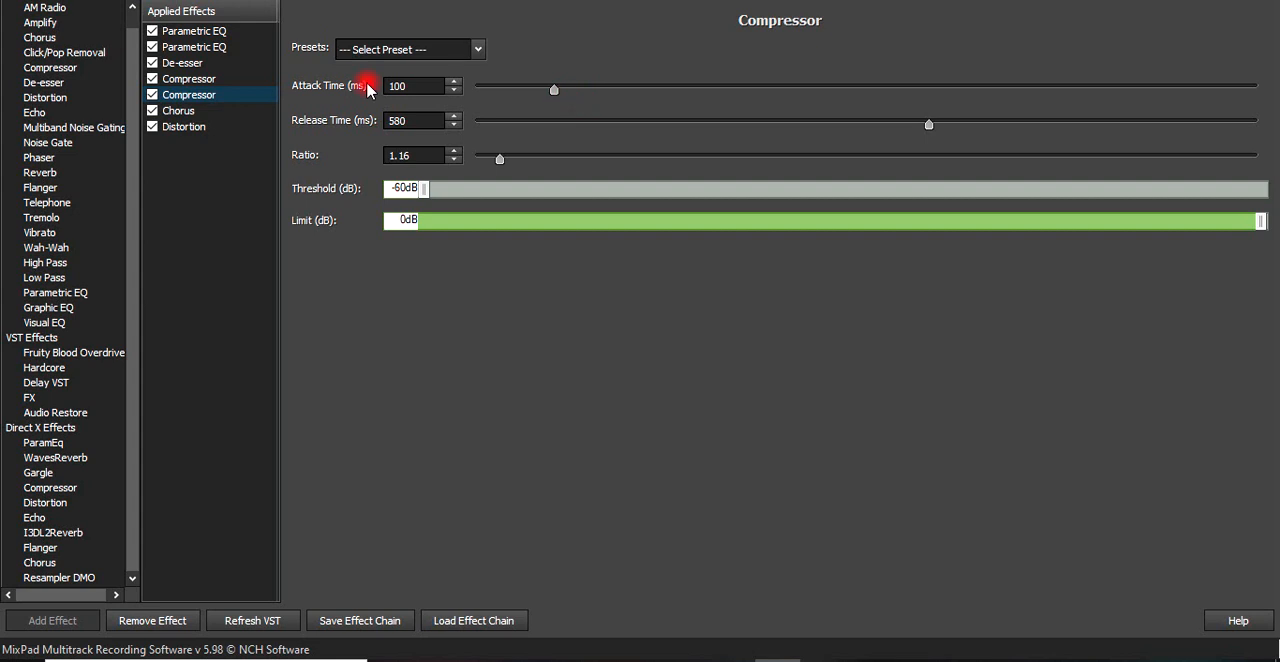
# - Review the Chorus effect's gain, delay and modulation settings and its available presets
pyautogui.click(204, 116)
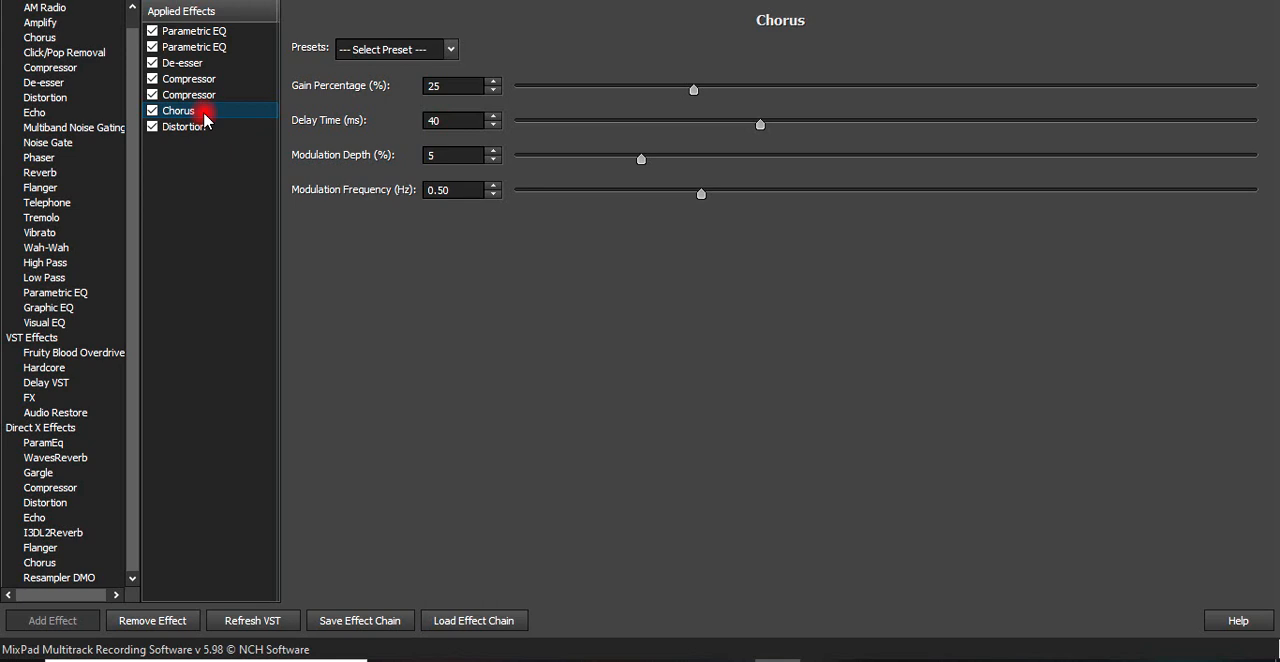
pyautogui.click(450, 52)
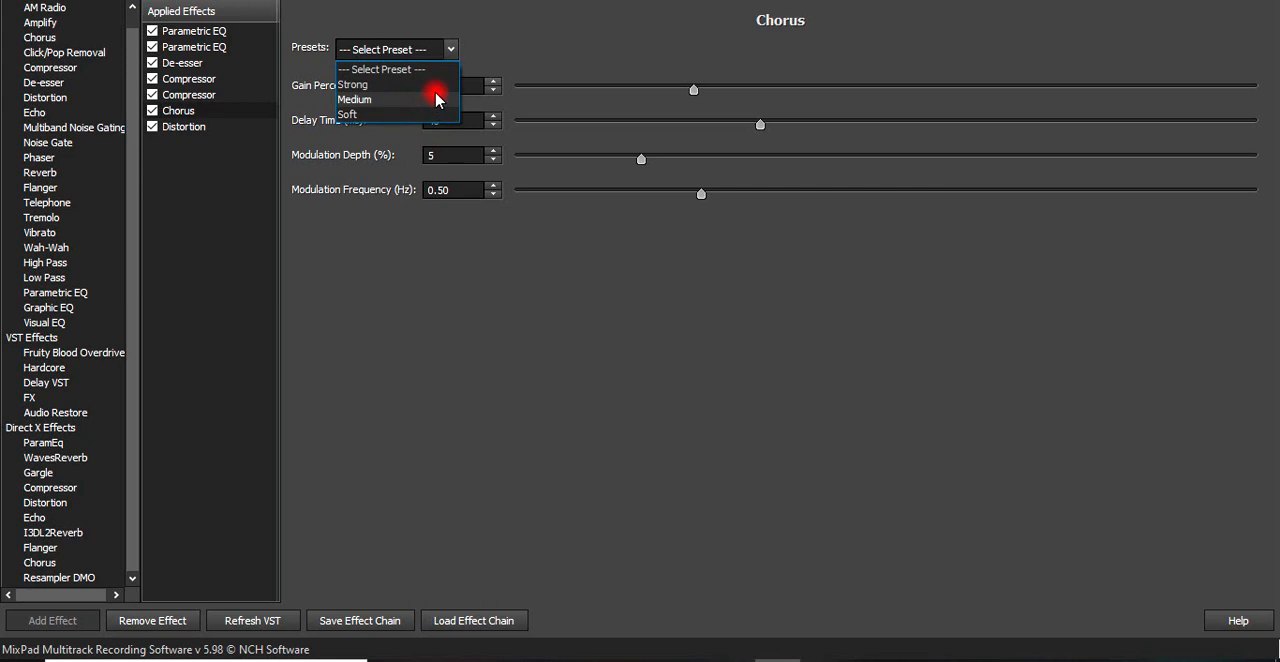
pyautogui.click(643, 40)
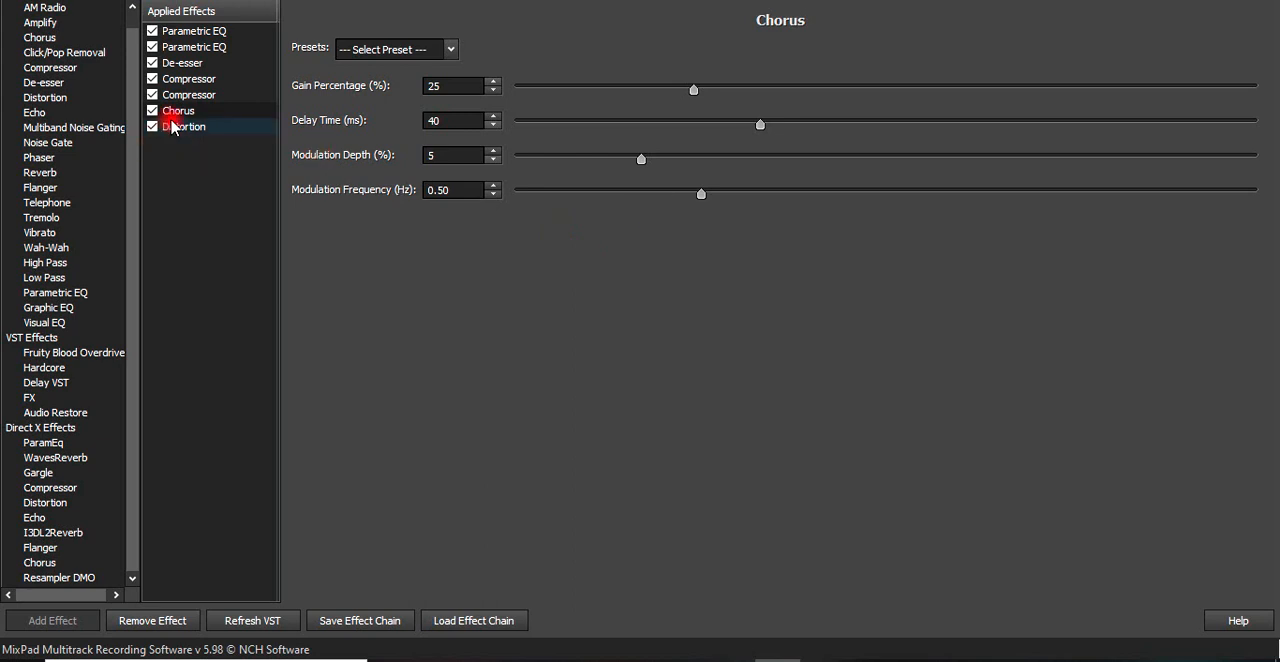
# - Review the Distortion settings alongside both Parametric EQs, and close the track's effects chain and the Mixer
pyautogui.click(171, 126)
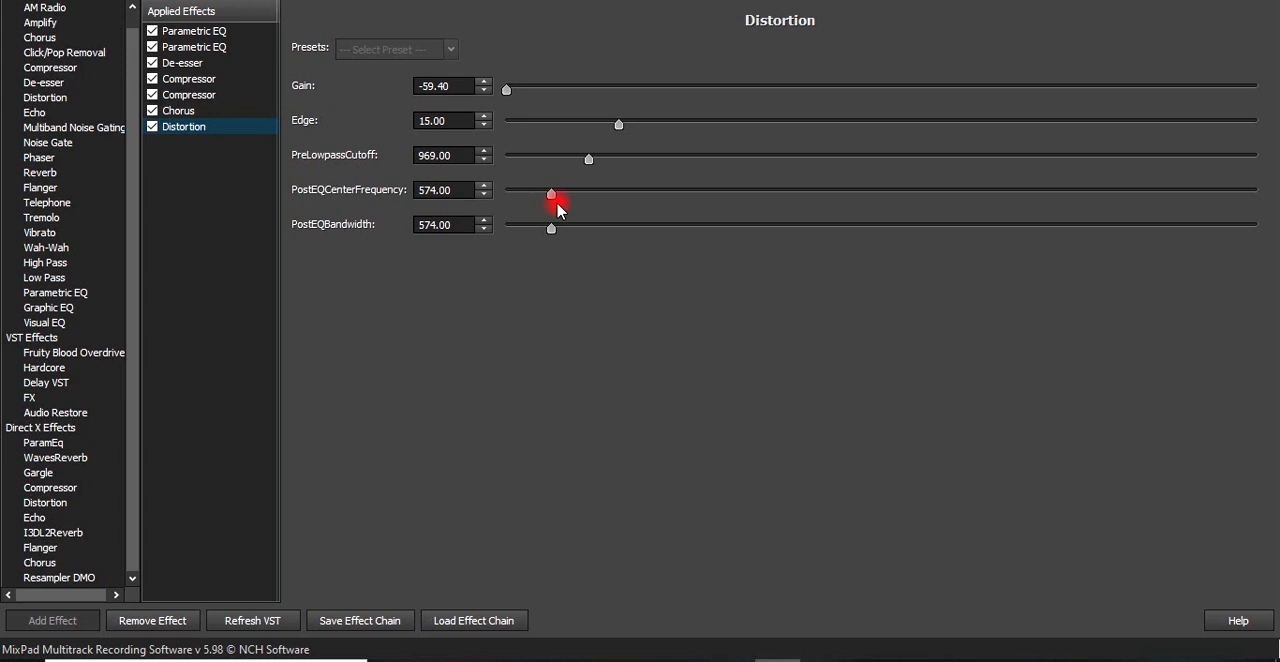
pyautogui.click(214, 49)
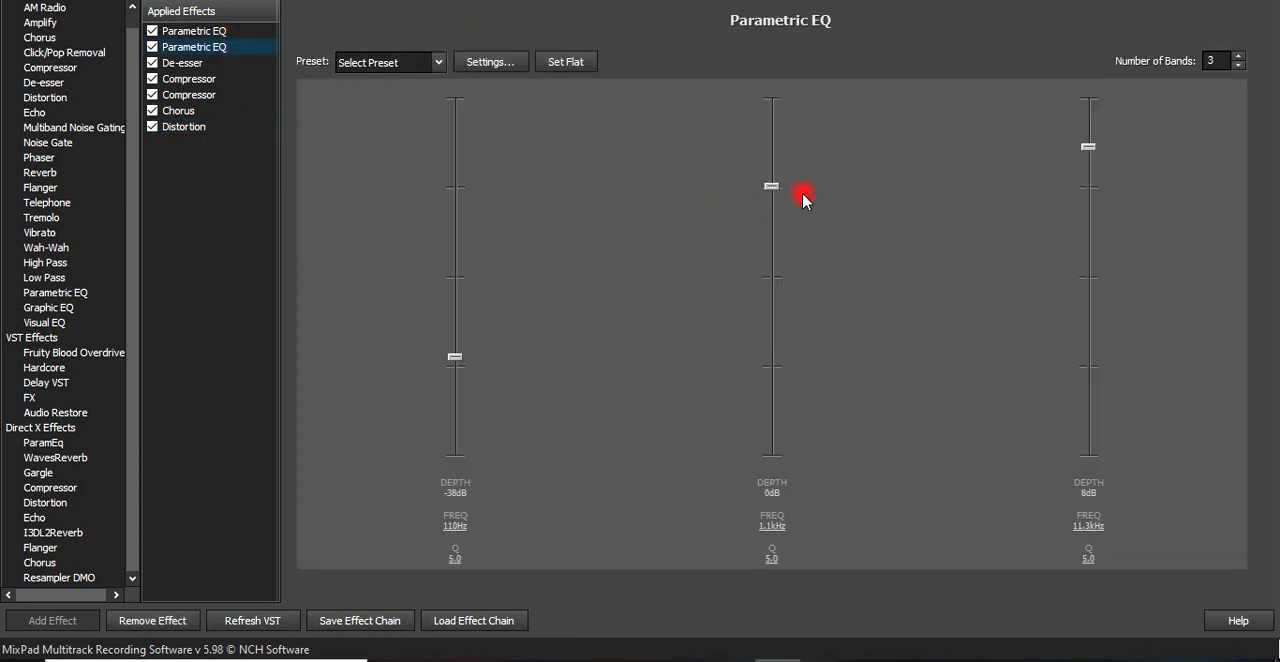
pyautogui.click(178, 126)
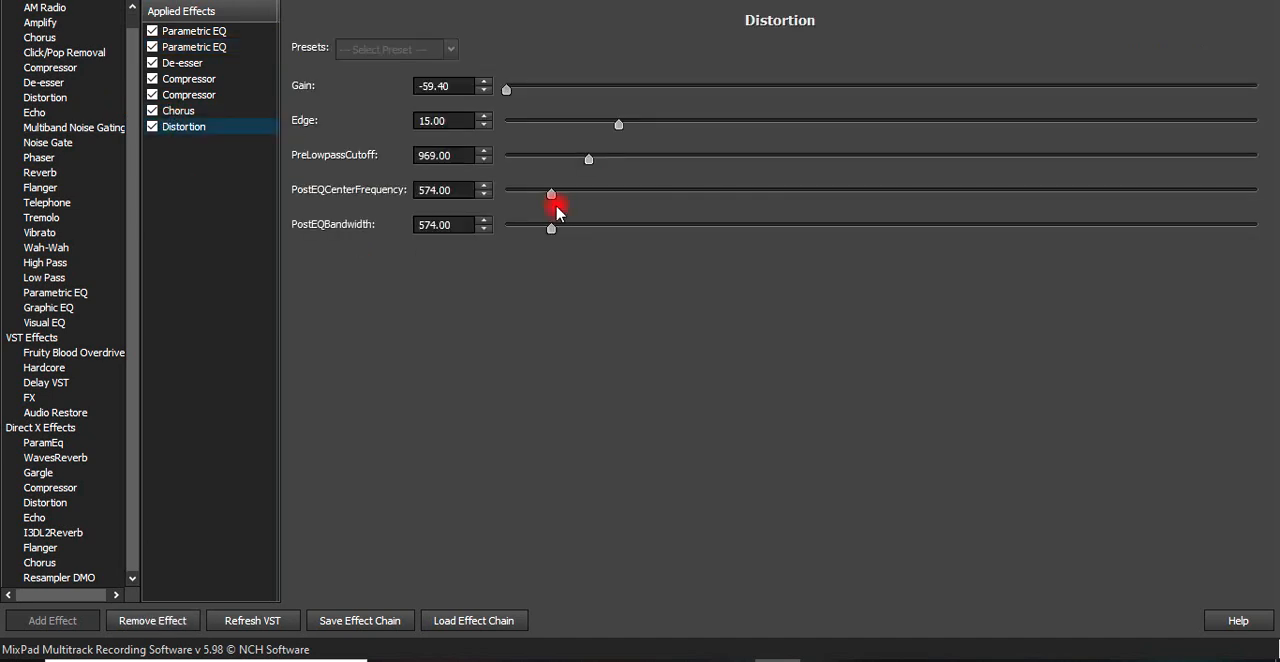
pyautogui.click(211, 50)
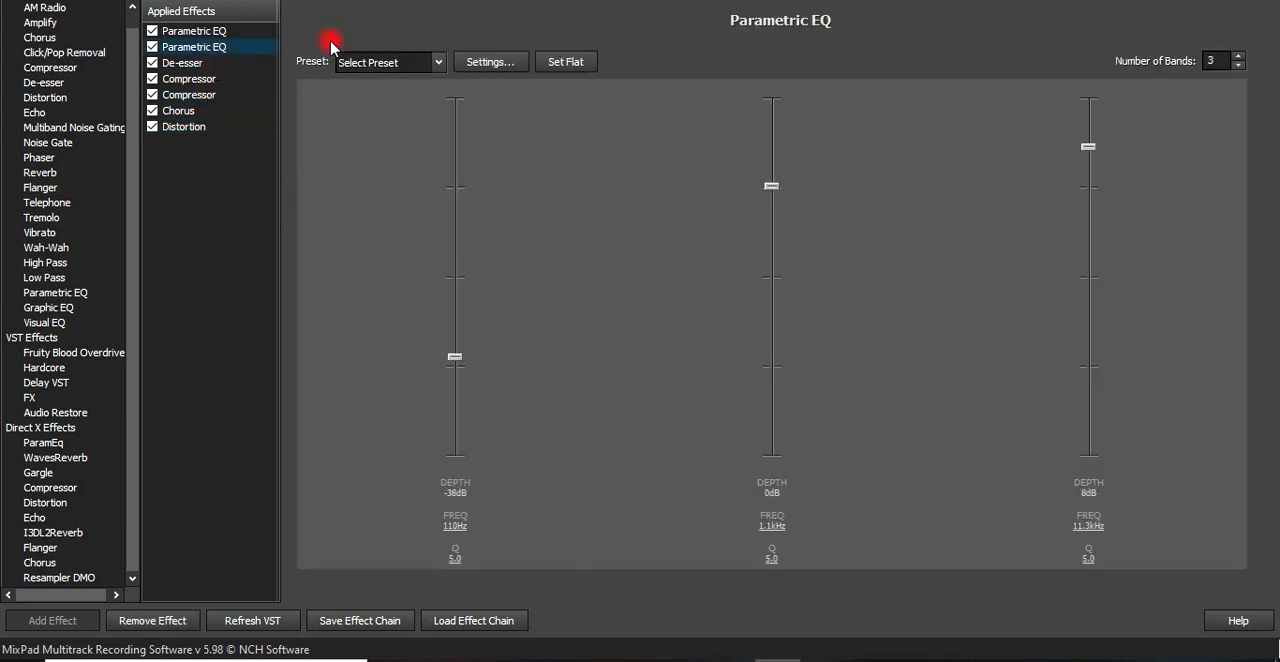
pyautogui.click(183, 33)
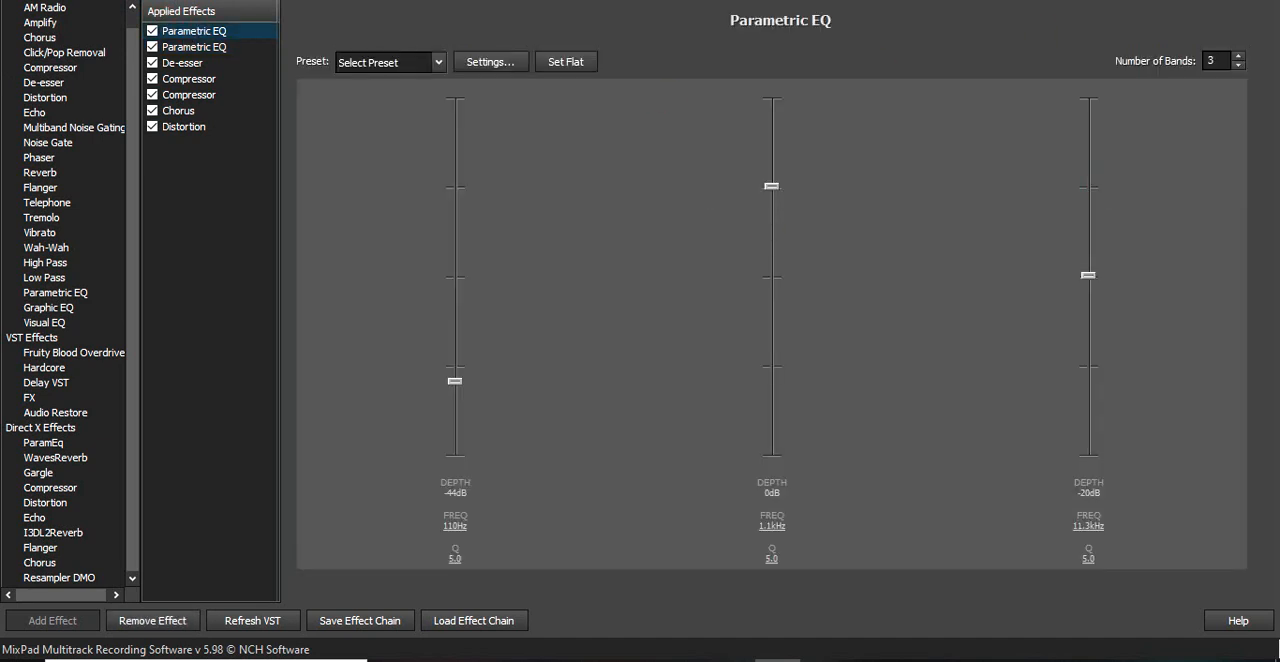
pyautogui.click(199, 137)
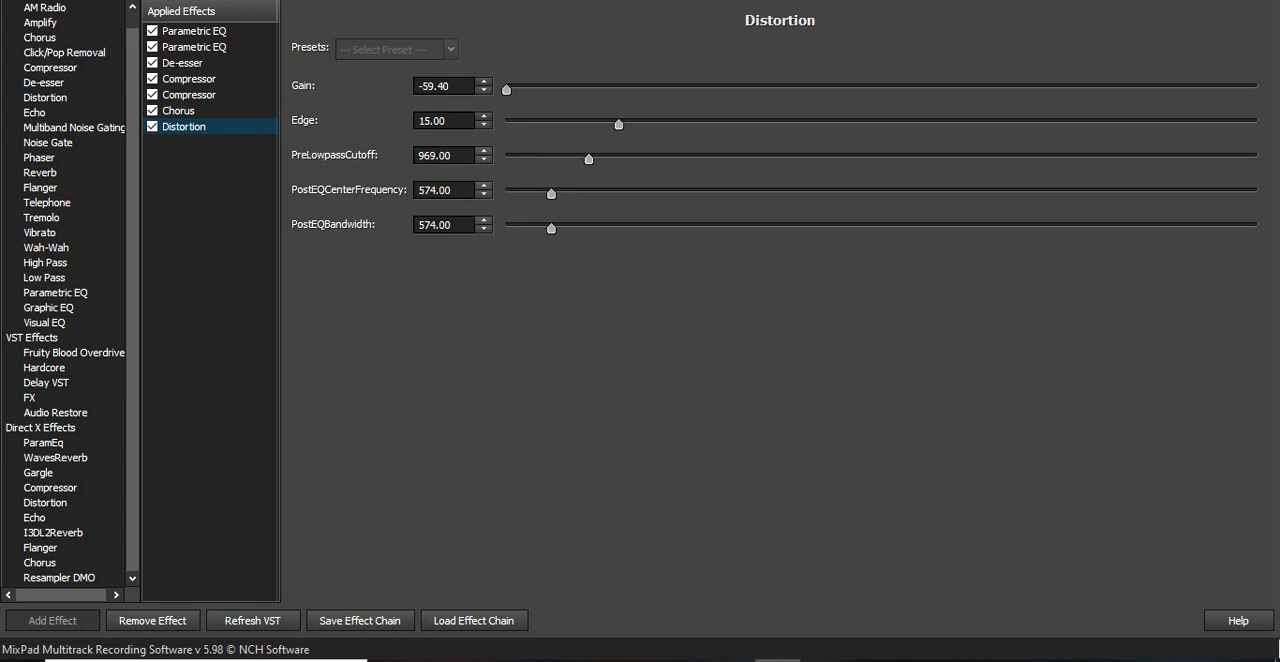
pyautogui.click(1258, 1)
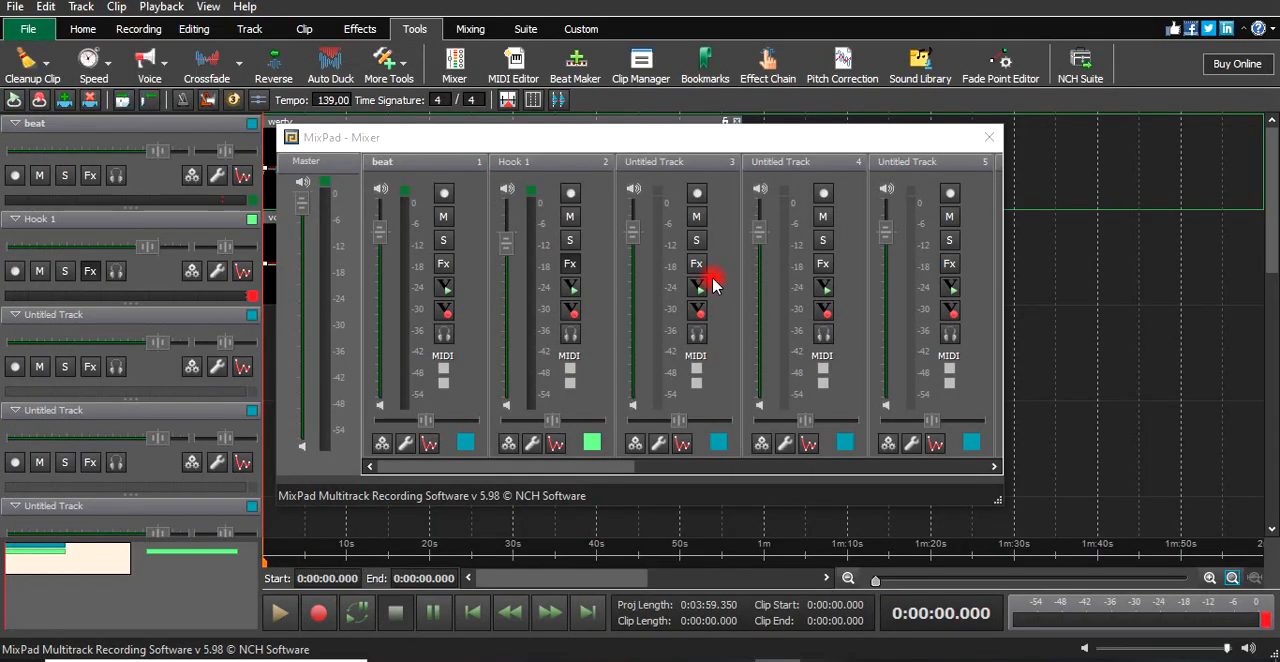
pyautogui.click(990, 136)
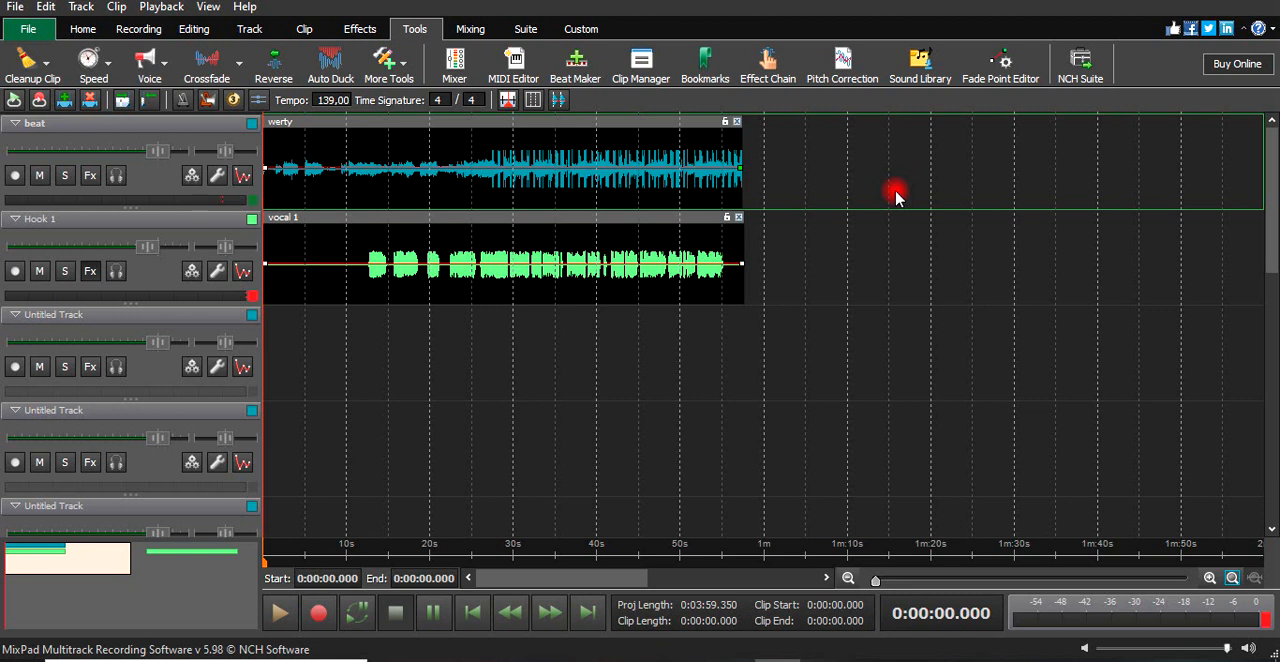
# - Play the beat and vocal together from about 11 seconds, just before the first vocal phrase, and stop playback
pyautogui.click(481, 560)
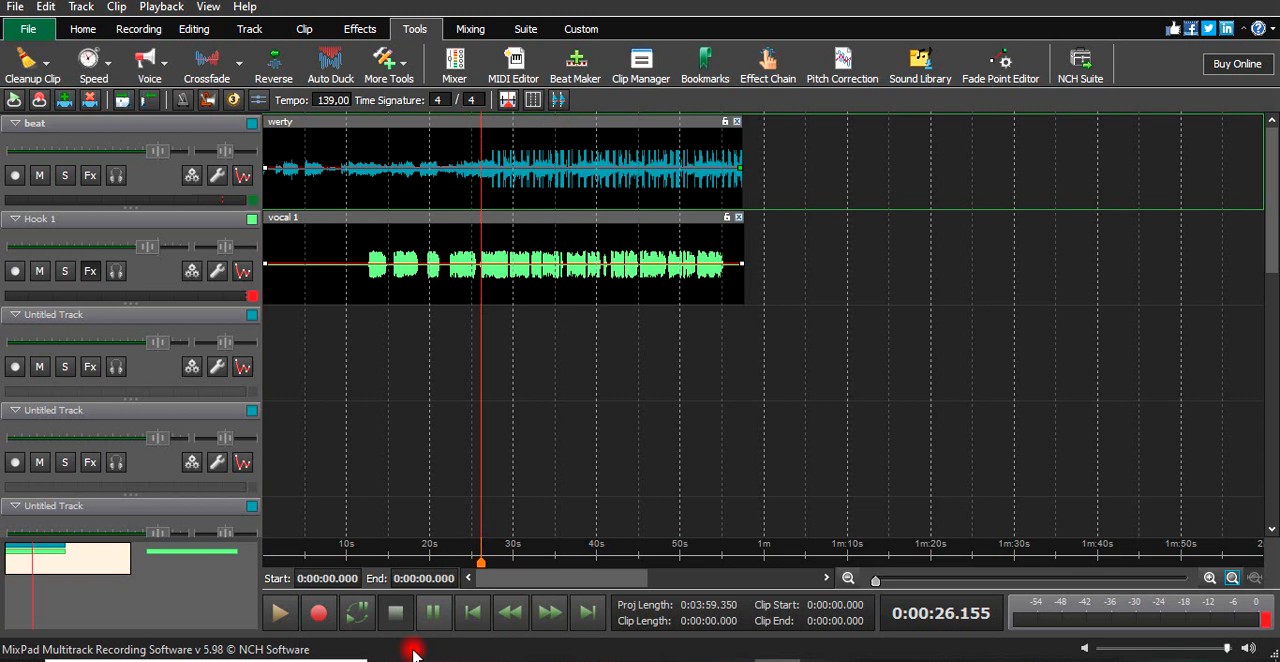
pyautogui.click(355, 549)
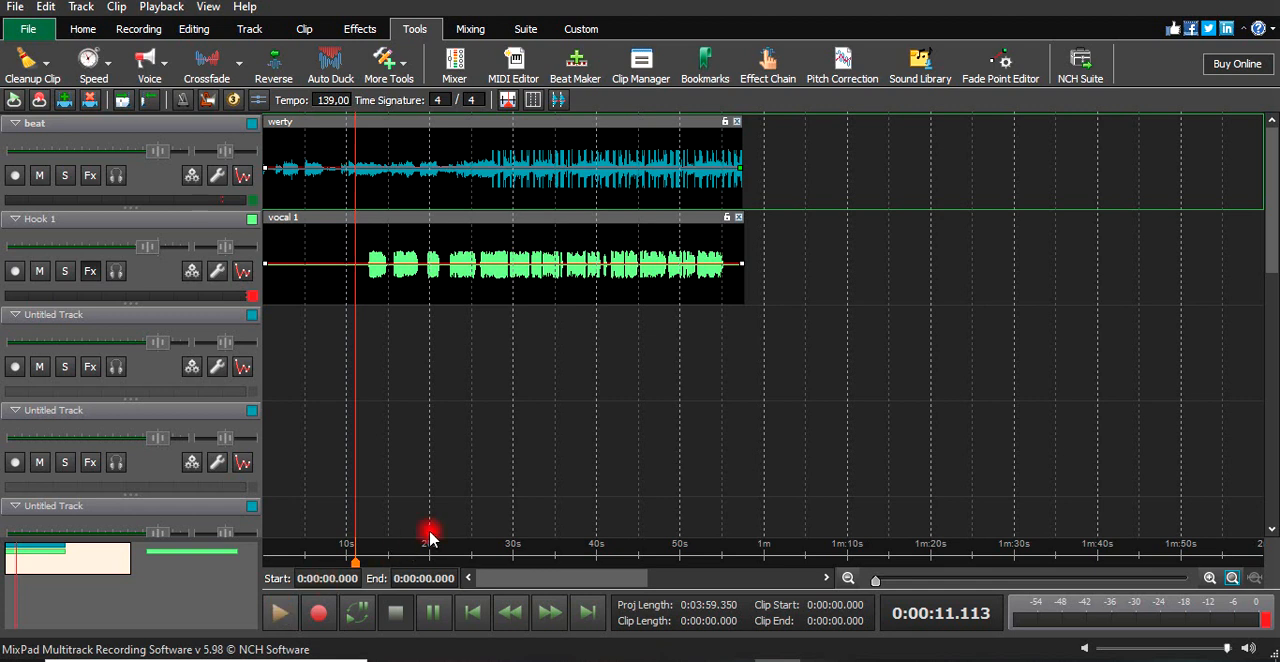
pyautogui.press('space')
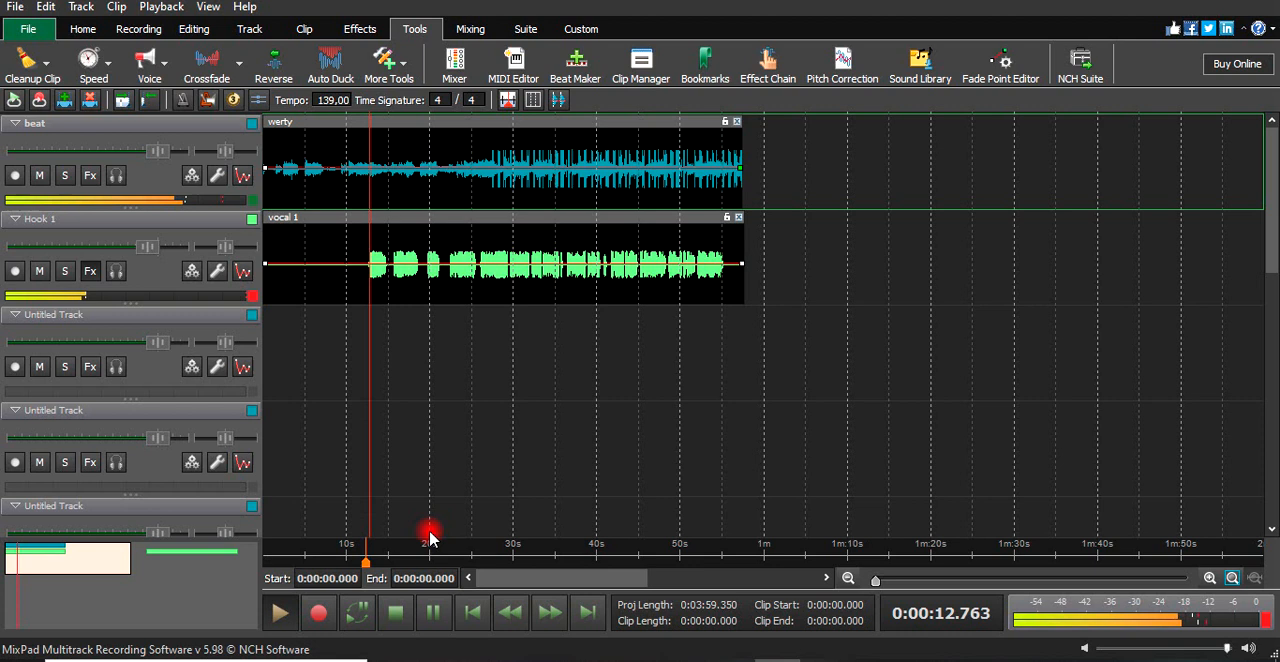
pyautogui.click(396, 618)
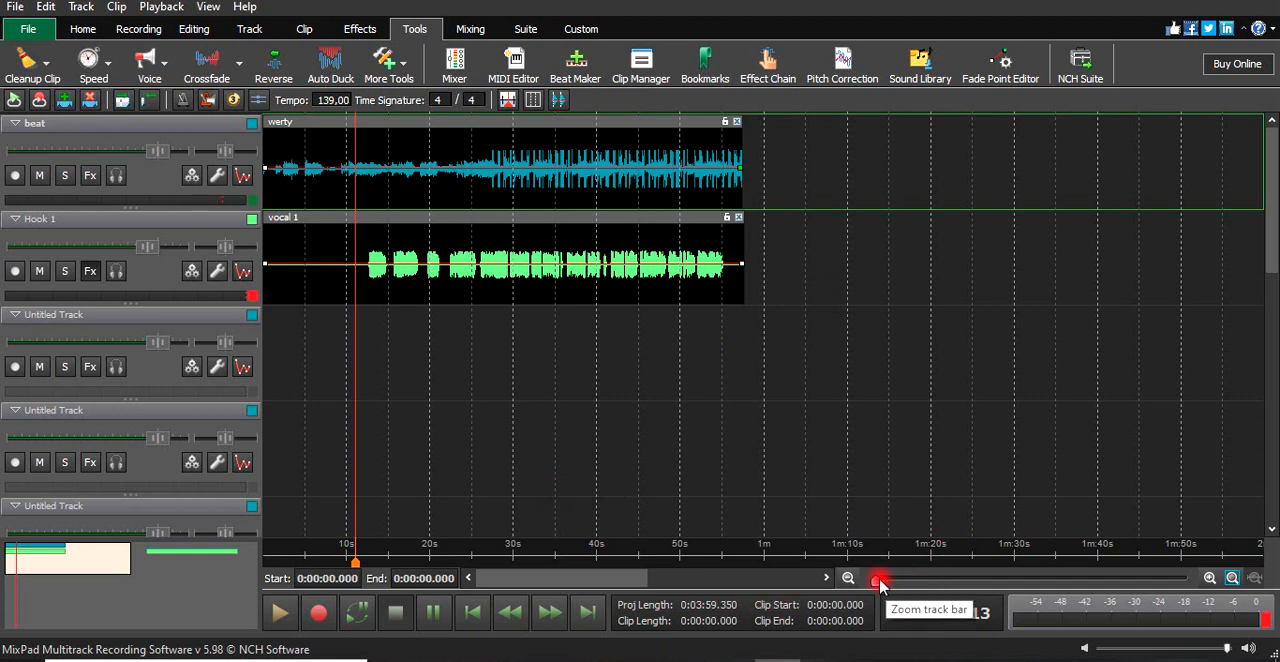
# - Place the playhead at about 9.7 seconds, ahead of the first vocal phrase, and open the Mixer
pyautogui.moveTo(885, 590); pyautogui.dragTo(1001, 591)
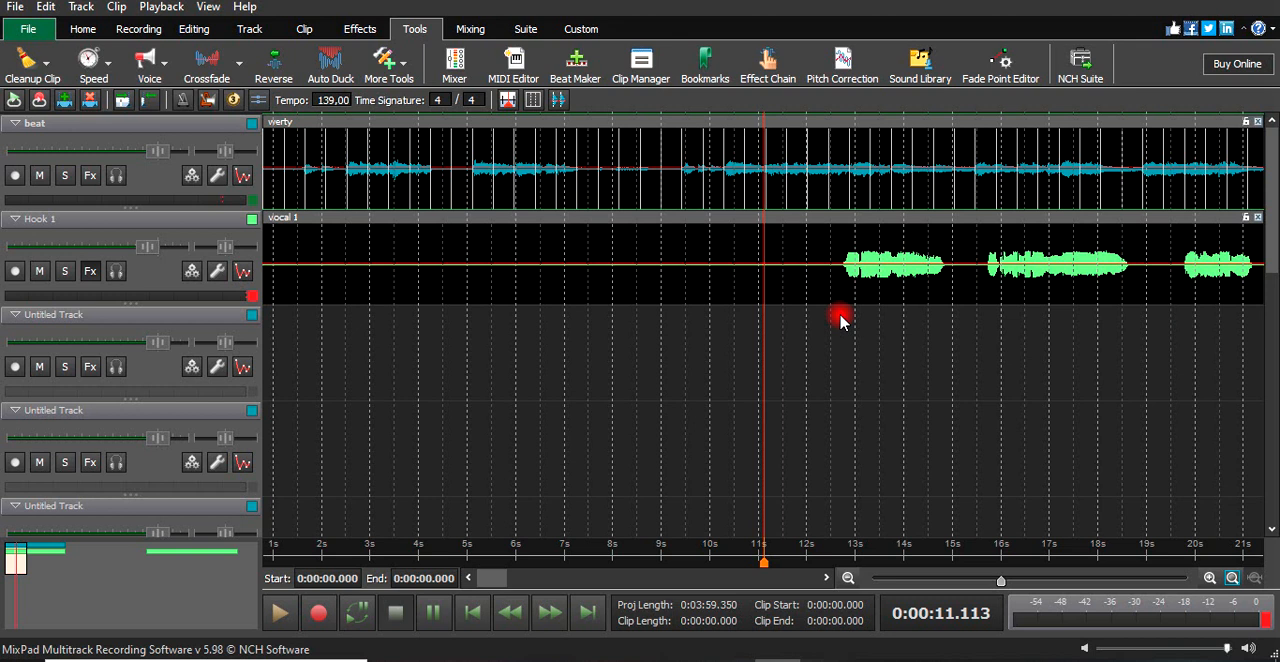
pyautogui.click(838, 318)
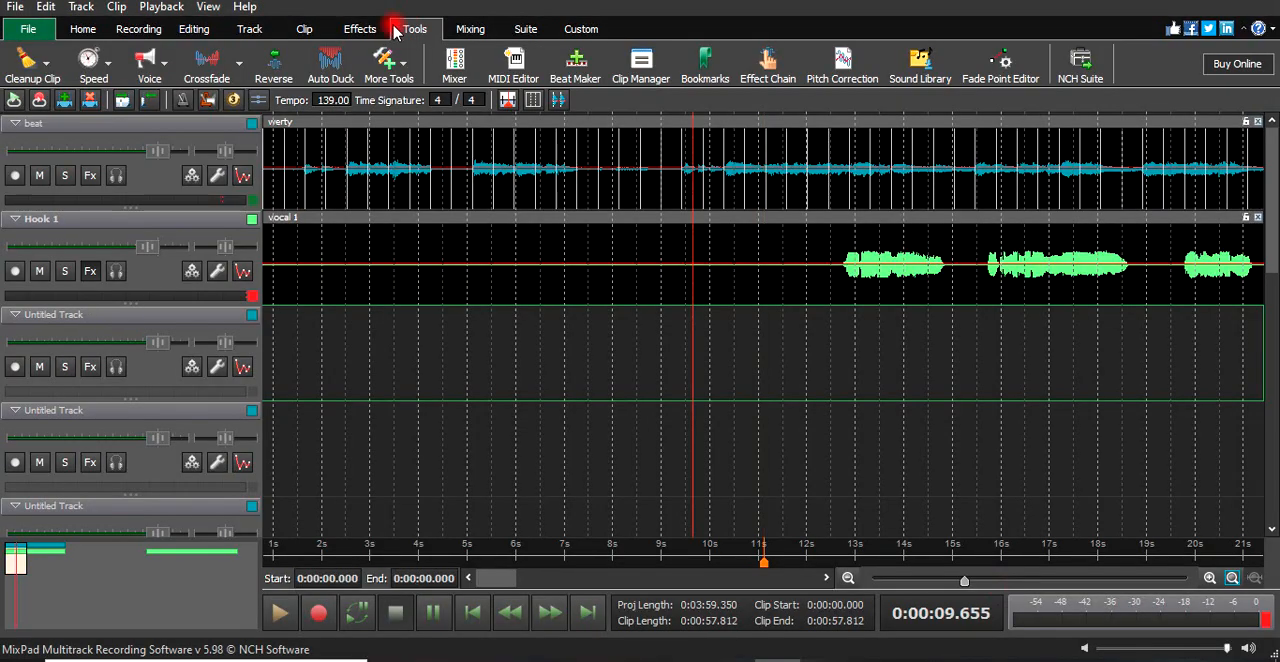
pyautogui.click(468, 29)
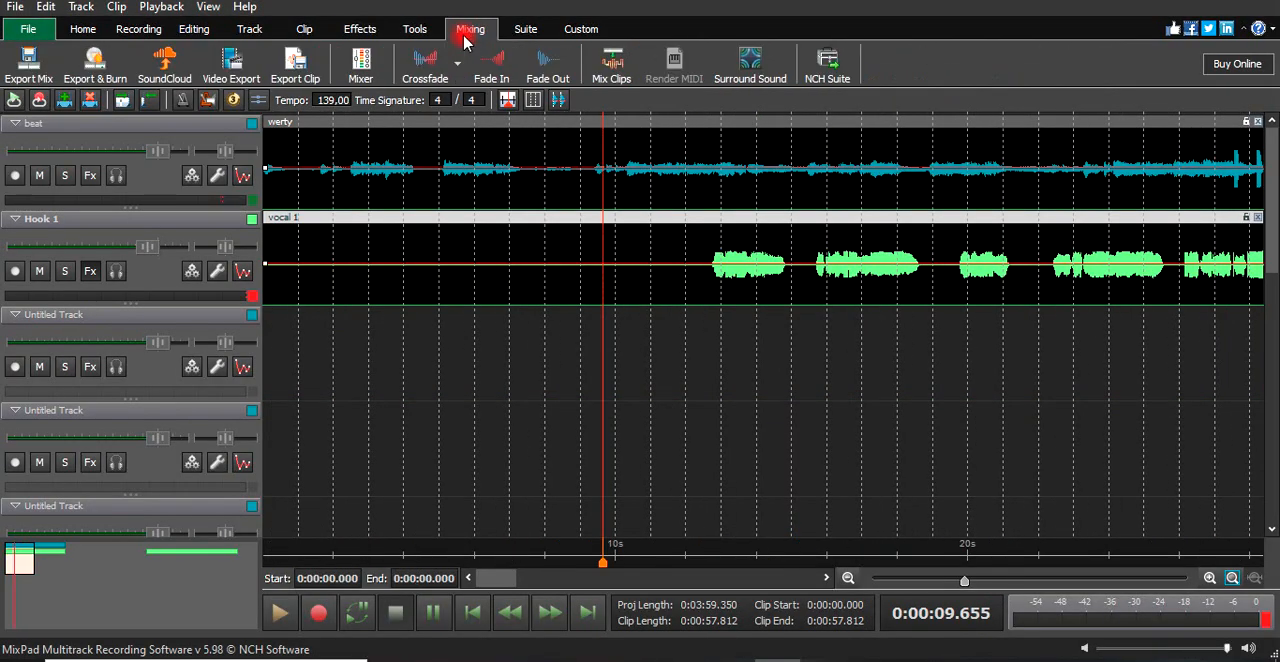
pyautogui.click(422, 29)
pyautogui.click(455, 76)
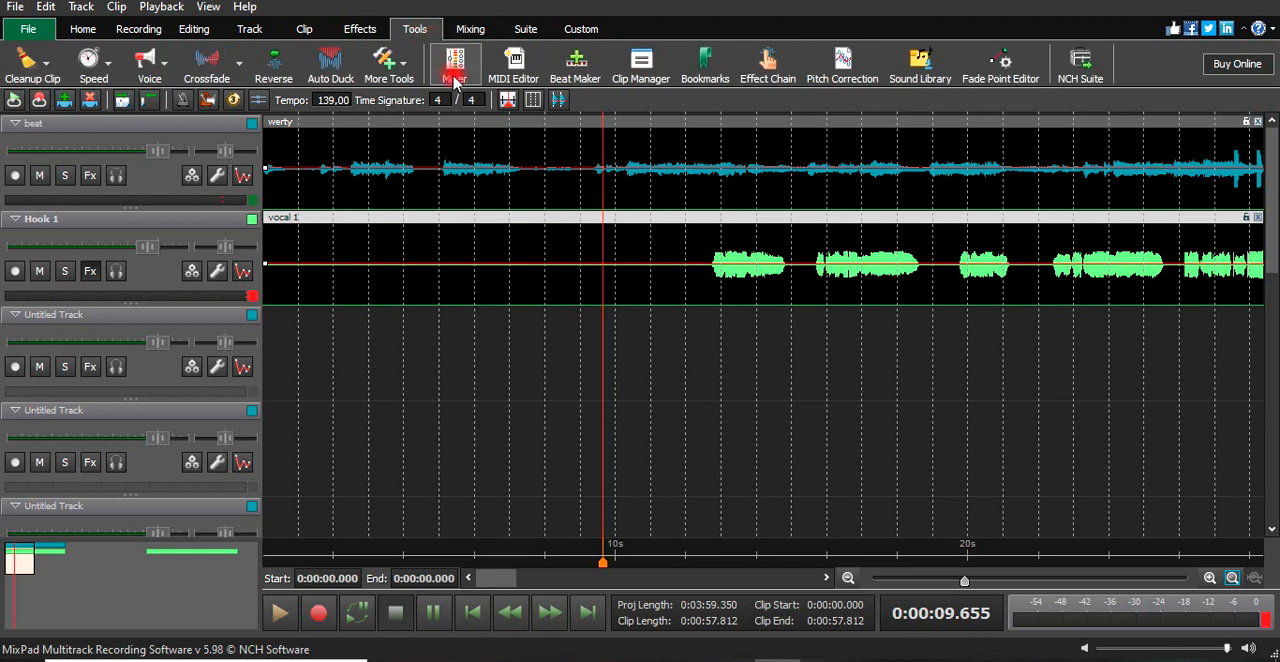